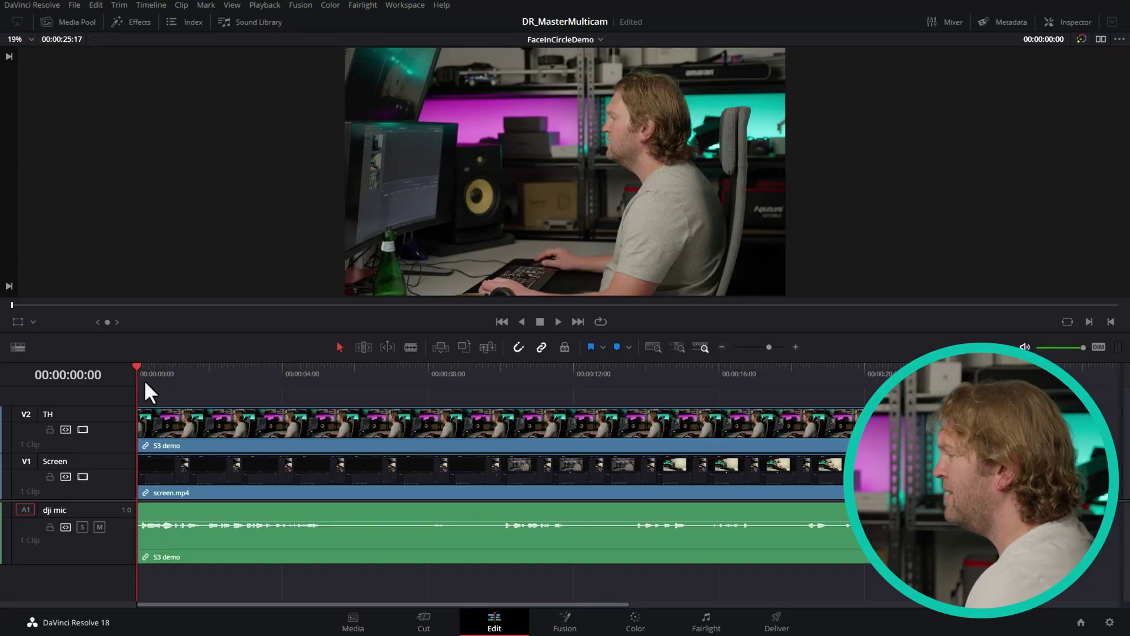
Briefly disable the V2 camera clip to view the screen recording beneath, then re-enable it.
left_click(202, 424)
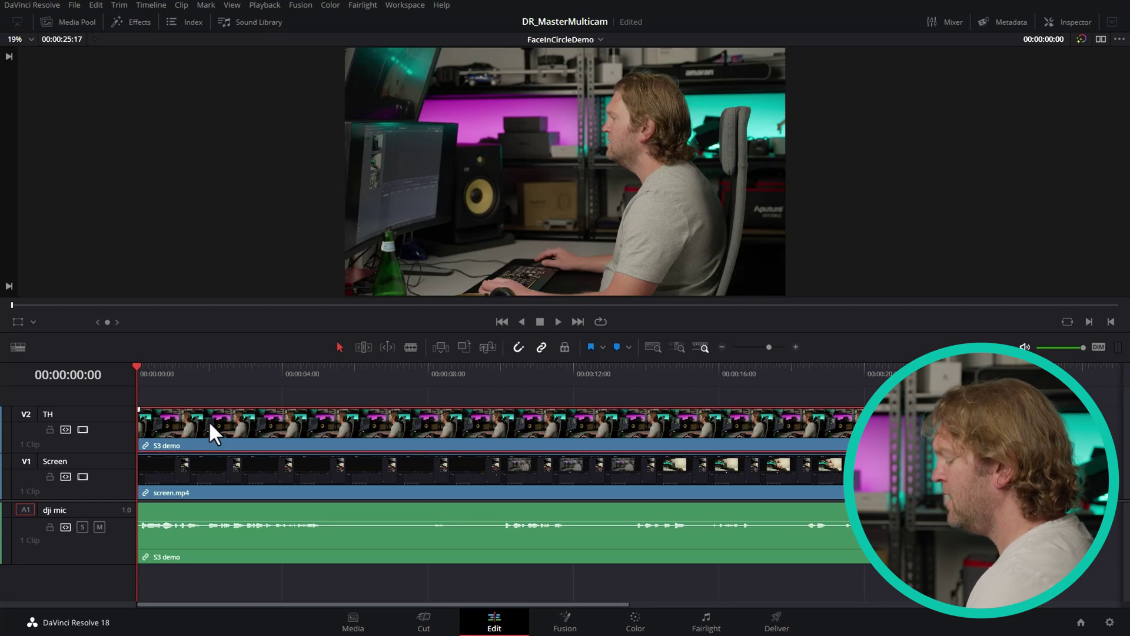
key("d")
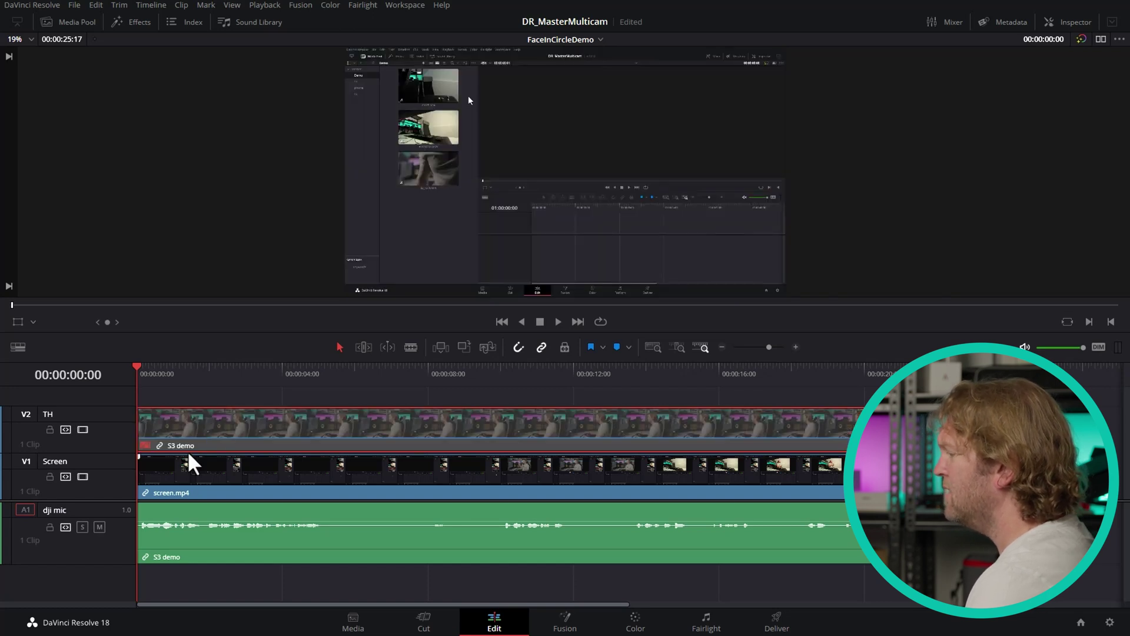
left_click(184, 468)
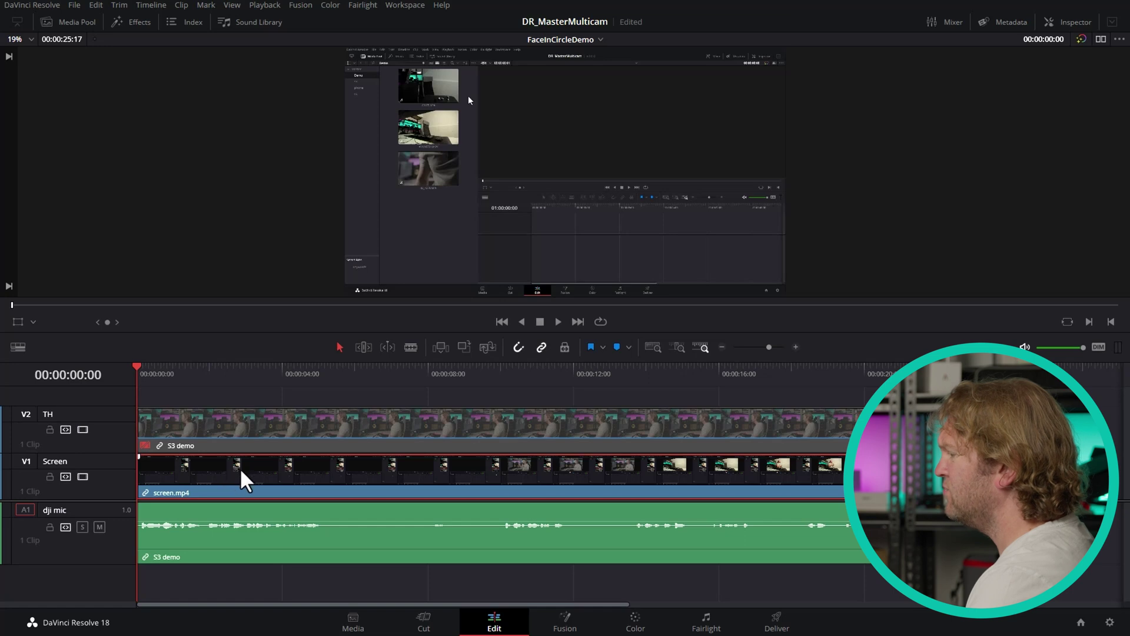
left_click(199, 412)
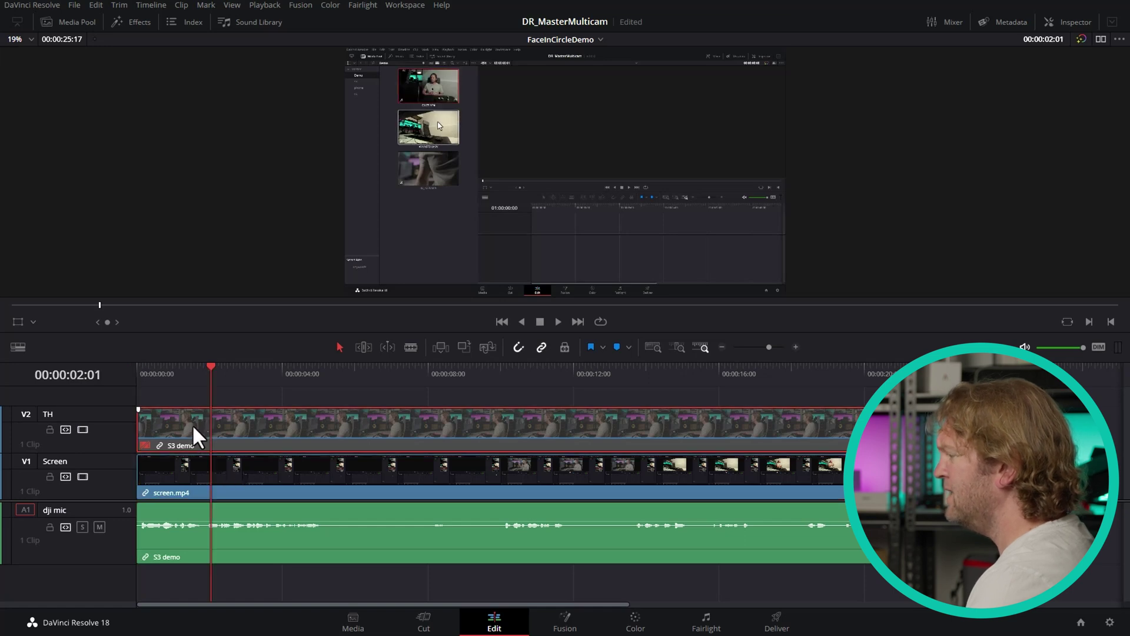
key("d")
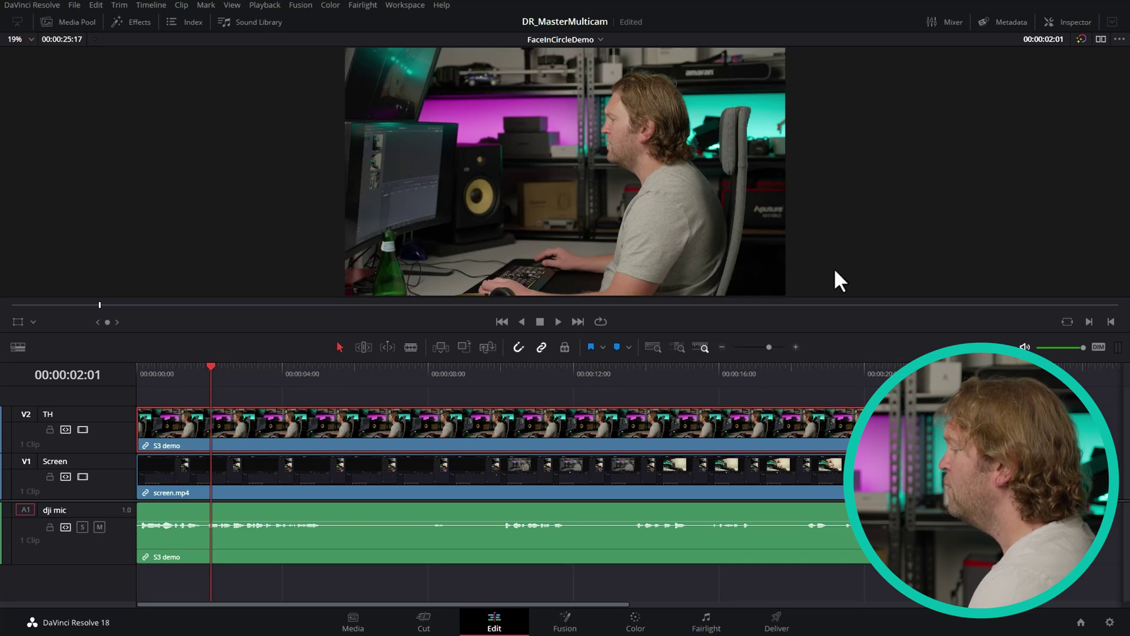
Open the camera clip in Fusion with the Inspector hidden, a single output viewer, and an Ellipse mask.
left_click(584, 628)
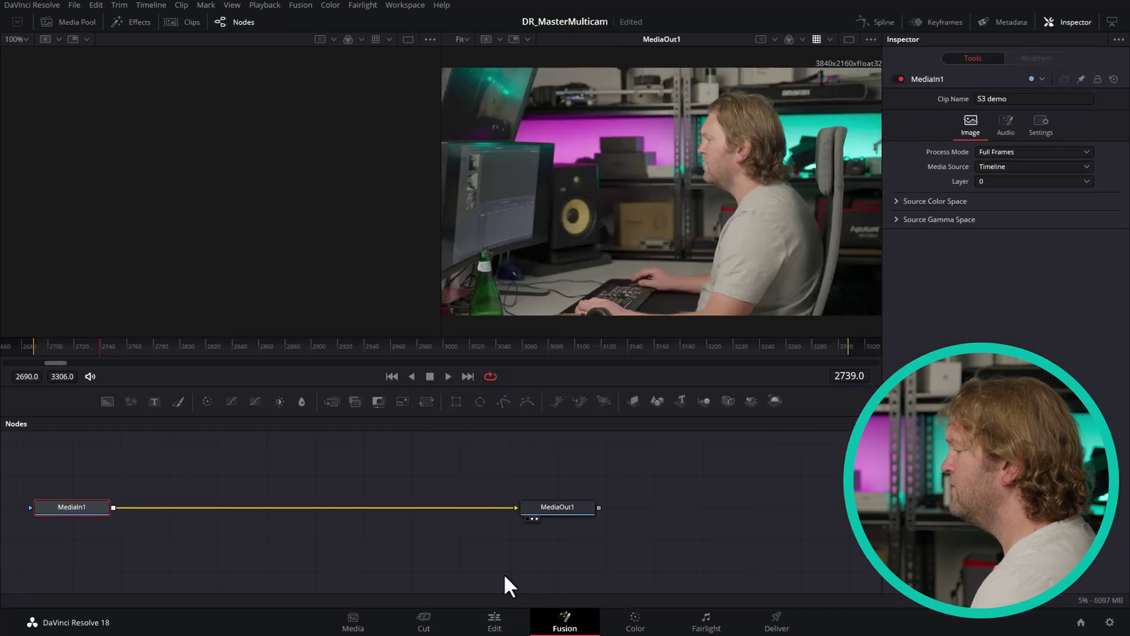
key("shift+F12")
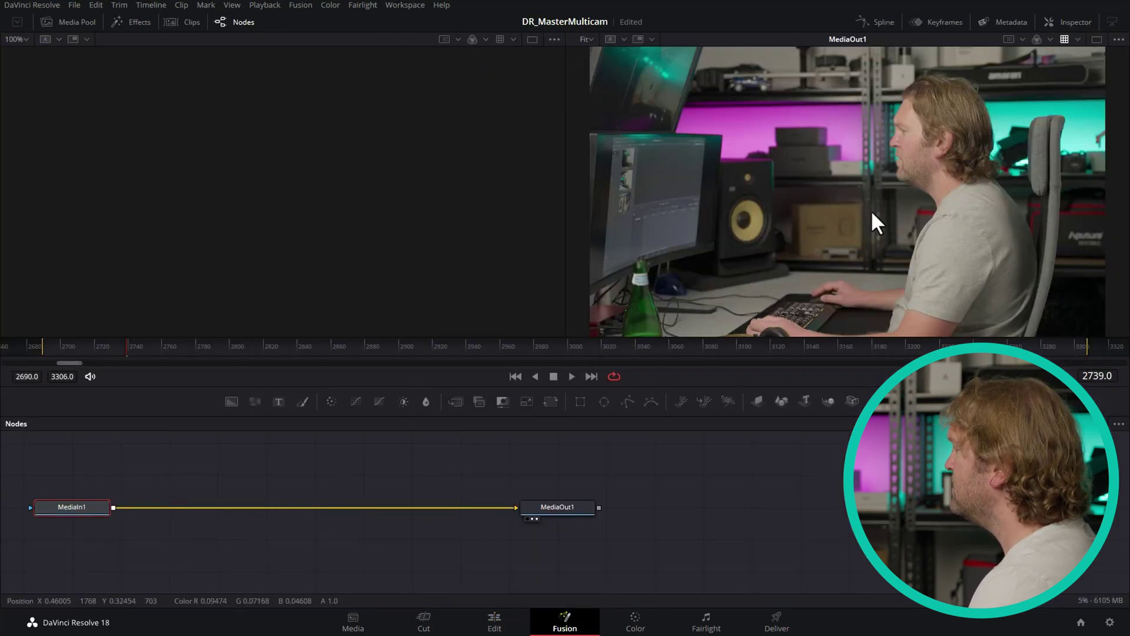
left_click(1096, 39)
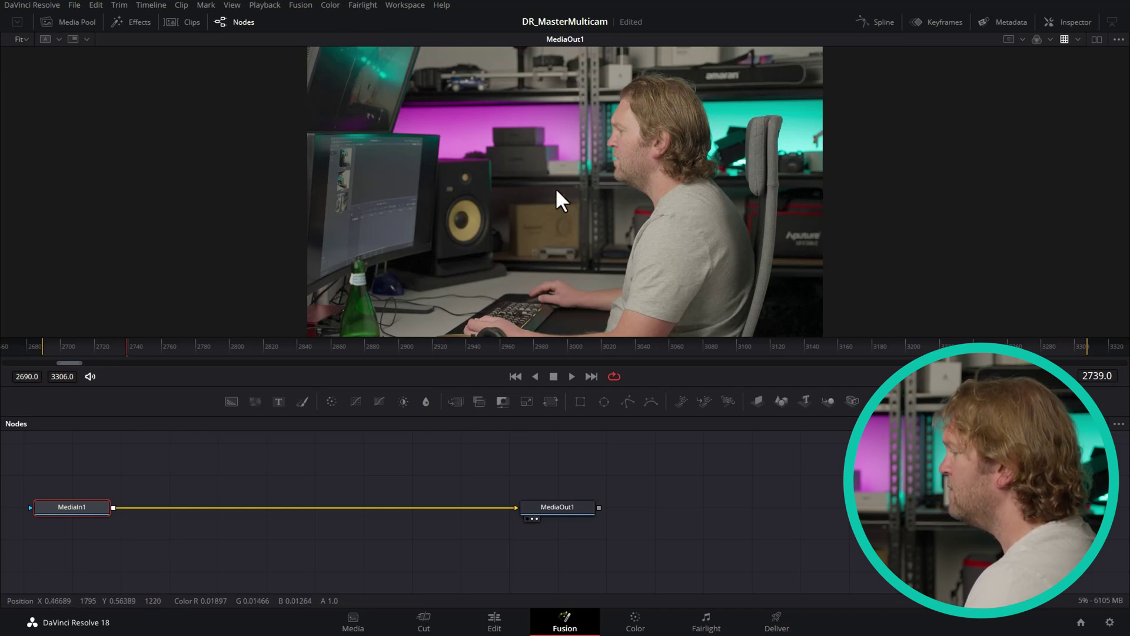
left_click(604, 401)
Move the new Ellipse1 node higher and detach its mask link from MediaIn1.
left_click_drag(568, 192, 646, 175)
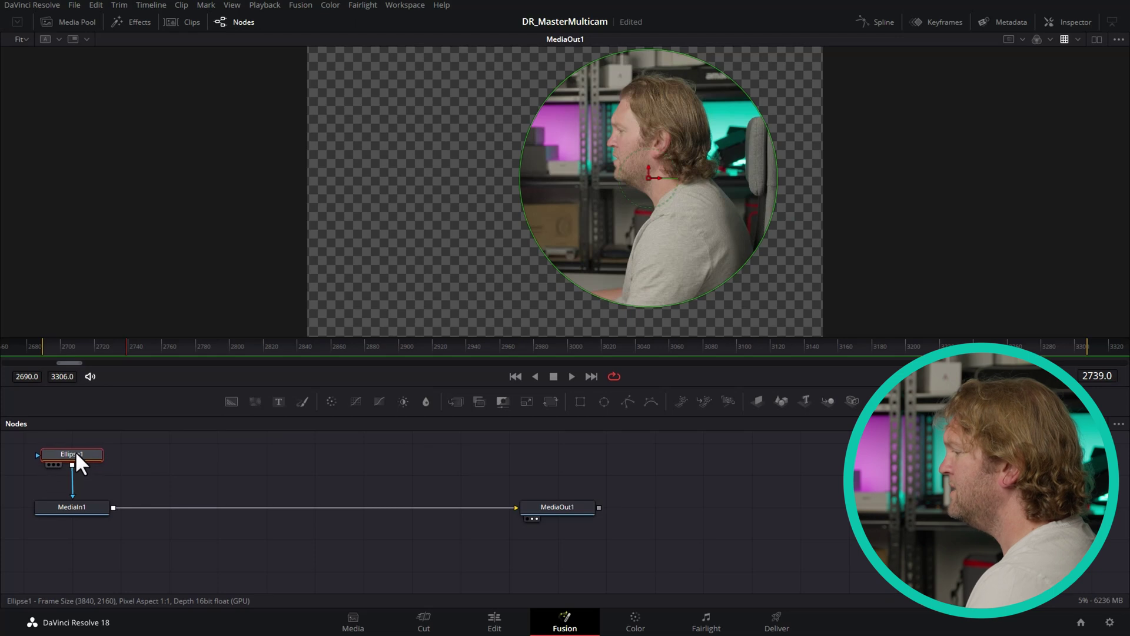
left_click_drag(75, 450, 77, 440)
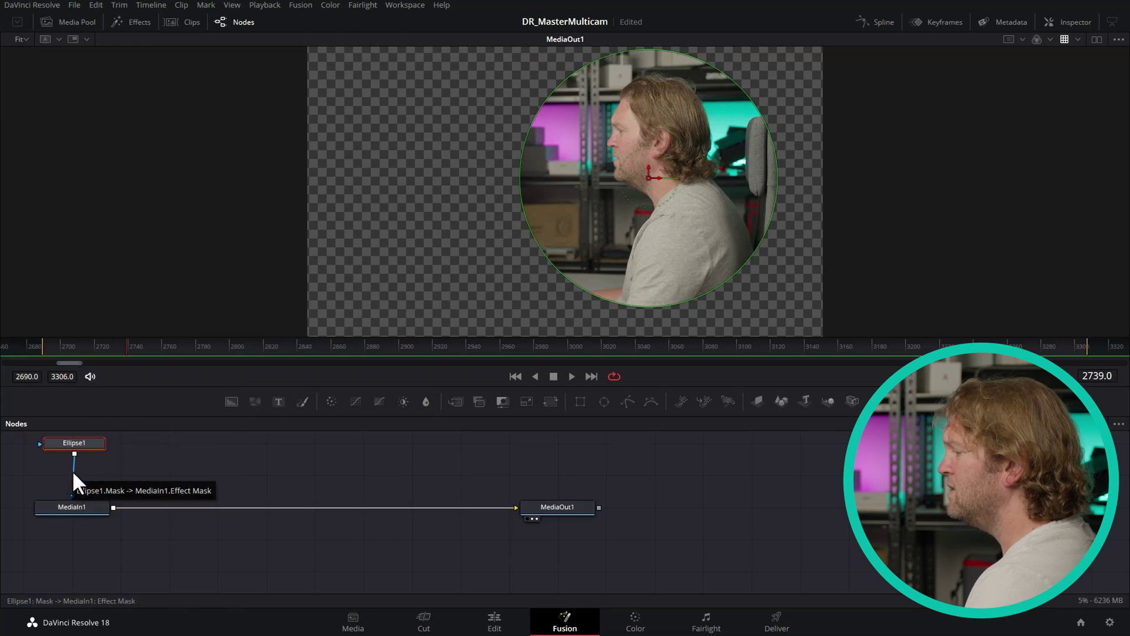
left_click_drag(73, 472, 185, 476)
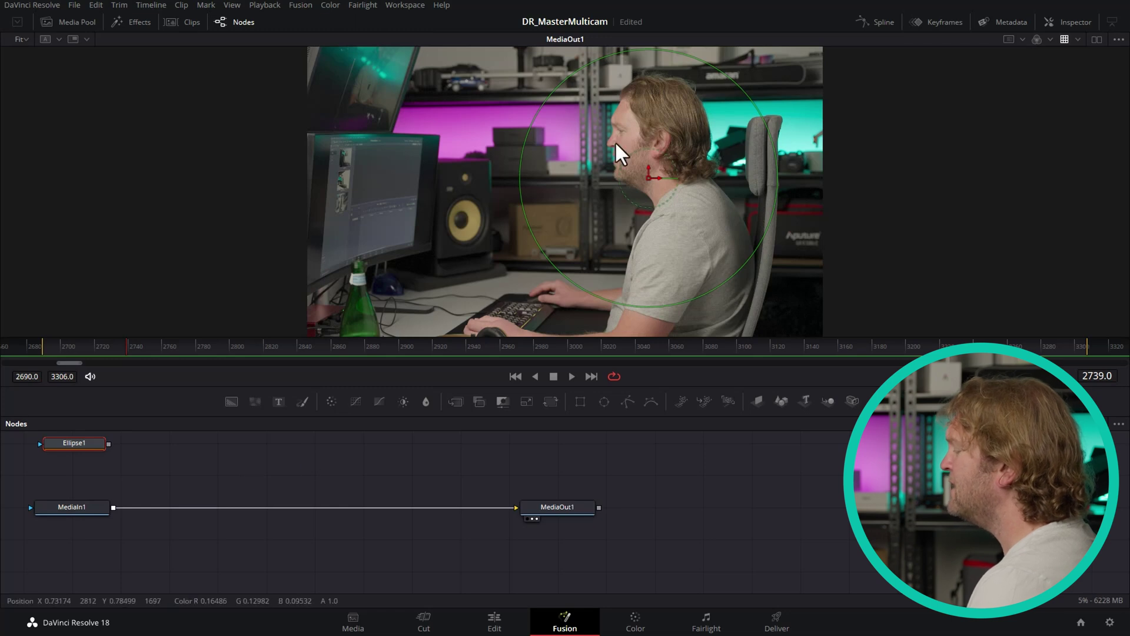
left_click(246, 465)
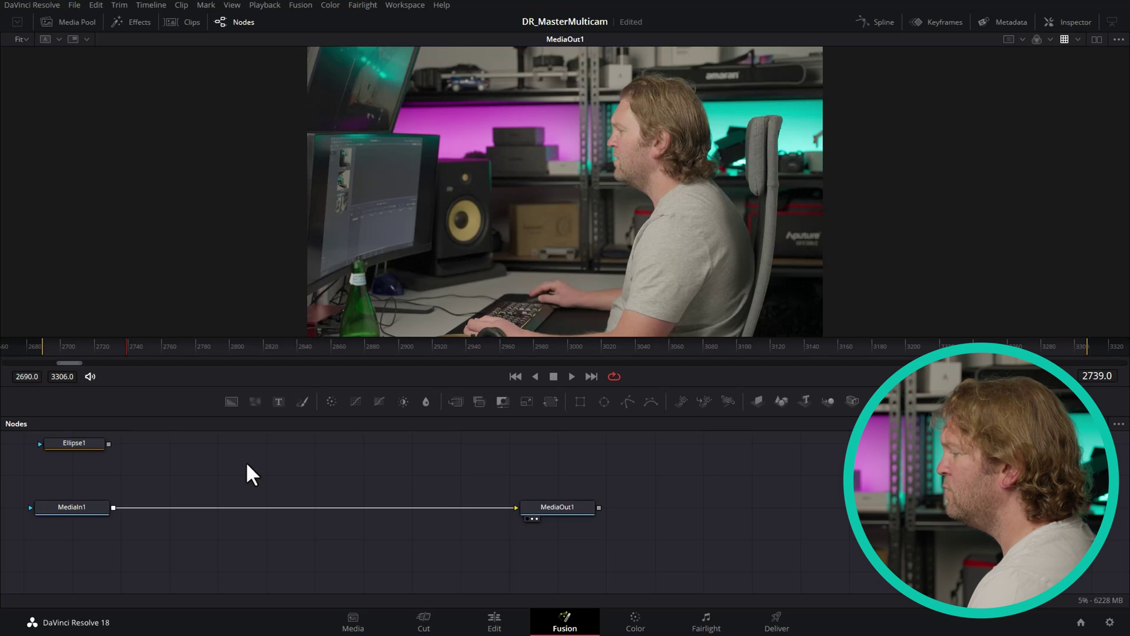
Add a Transform node from the tool search and insert it between MediaIn1 and MediaOut1.
key("shift+space")
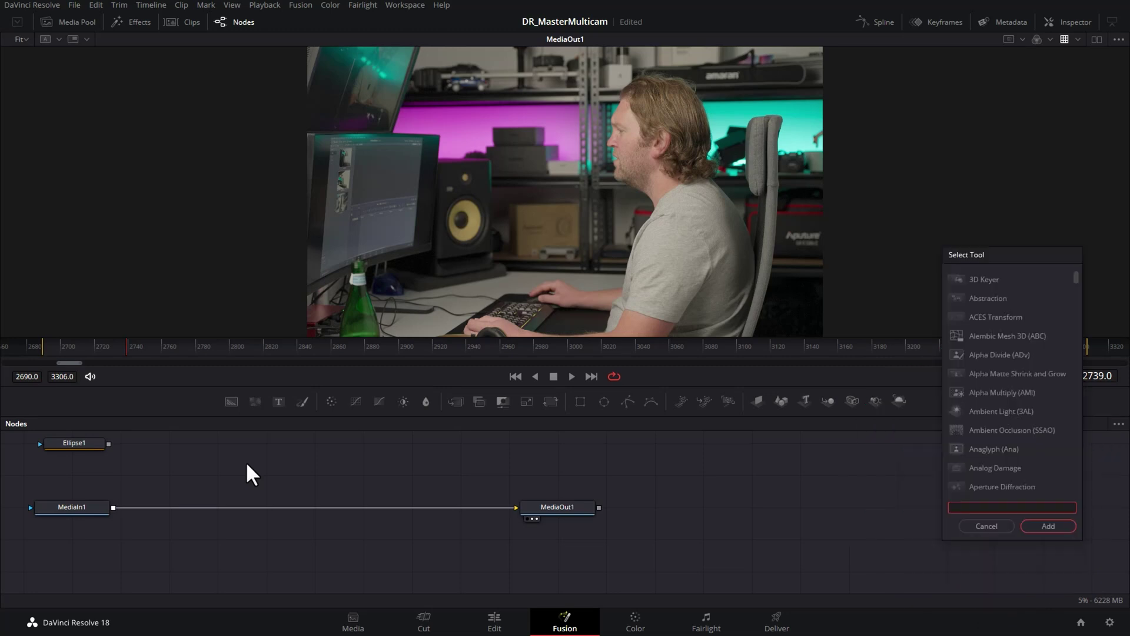
type("transform")
left_click(1032, 372)
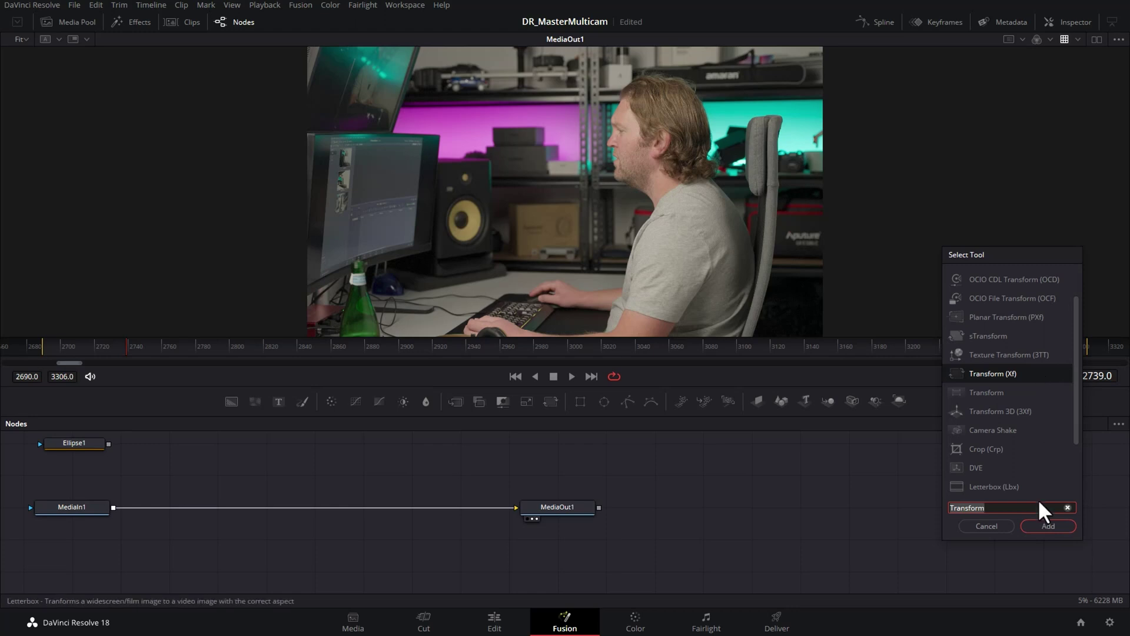
left_click(1049, 525)
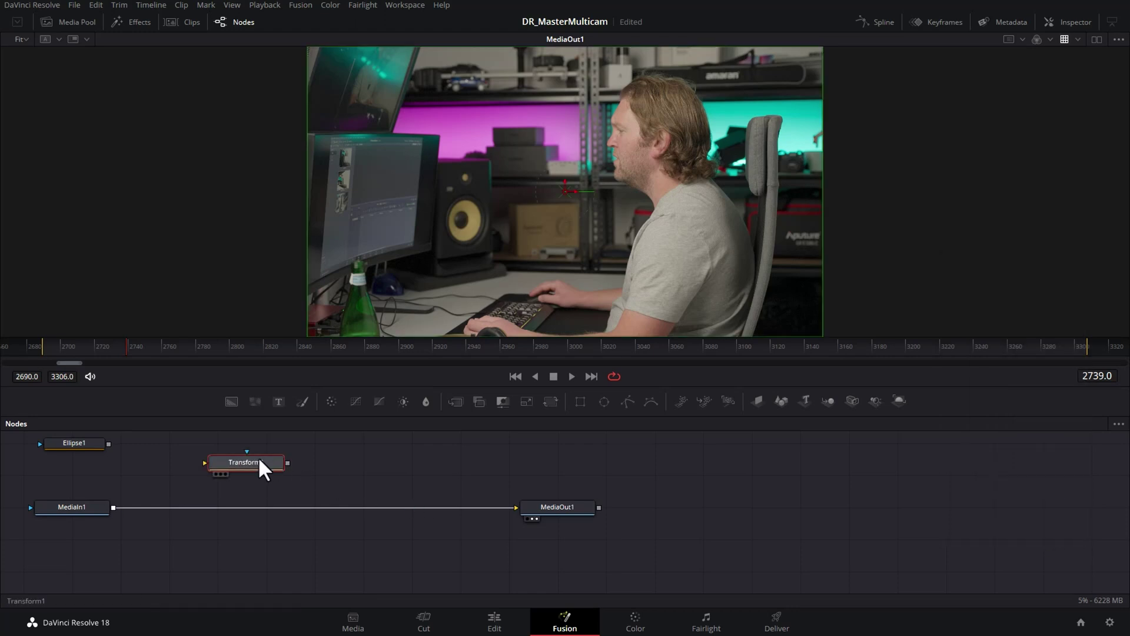
left_click_drag(248, 461, 295, 469)
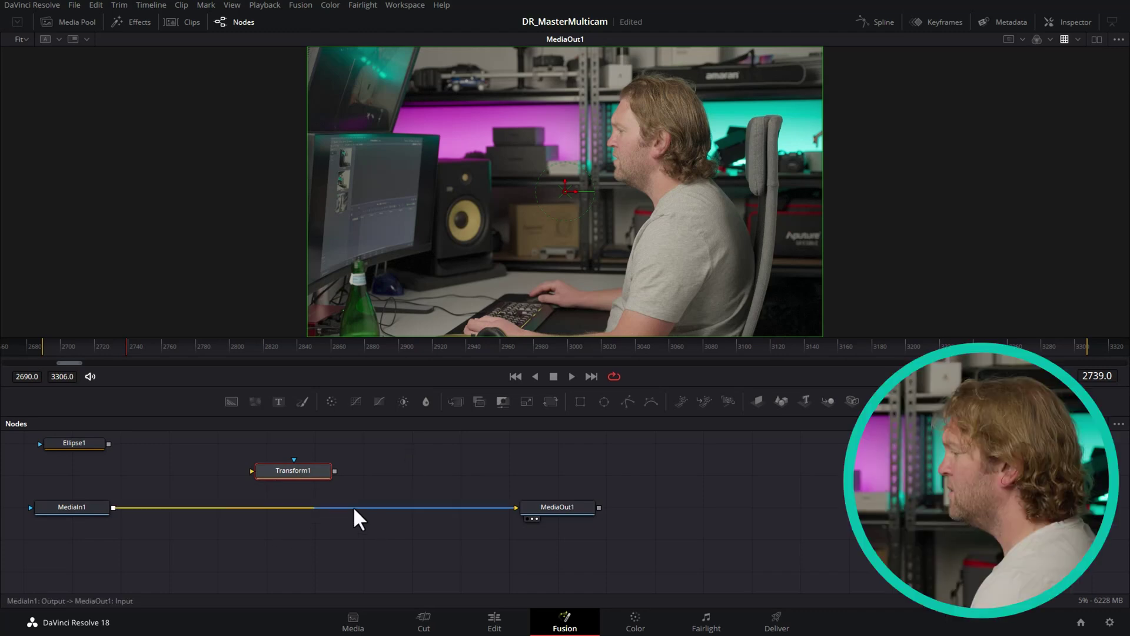
left_click_drag(297, 471, 302, 504)
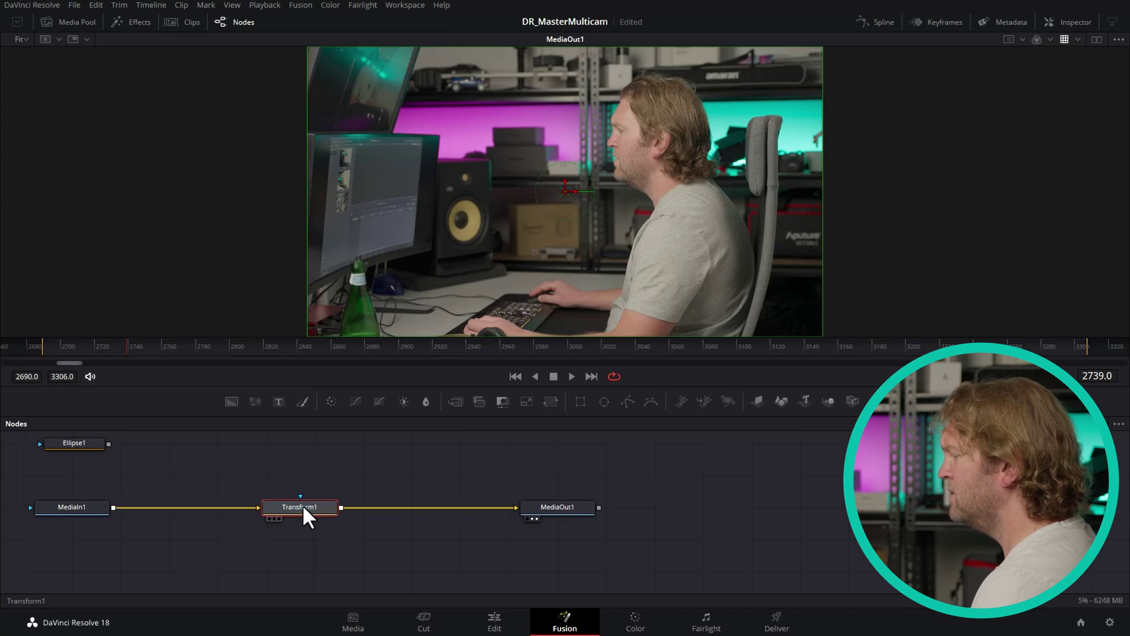
Check MediaIn1, Transform1 and MediaOut1 one by one, then clear the selection.
left_click(80, 504)
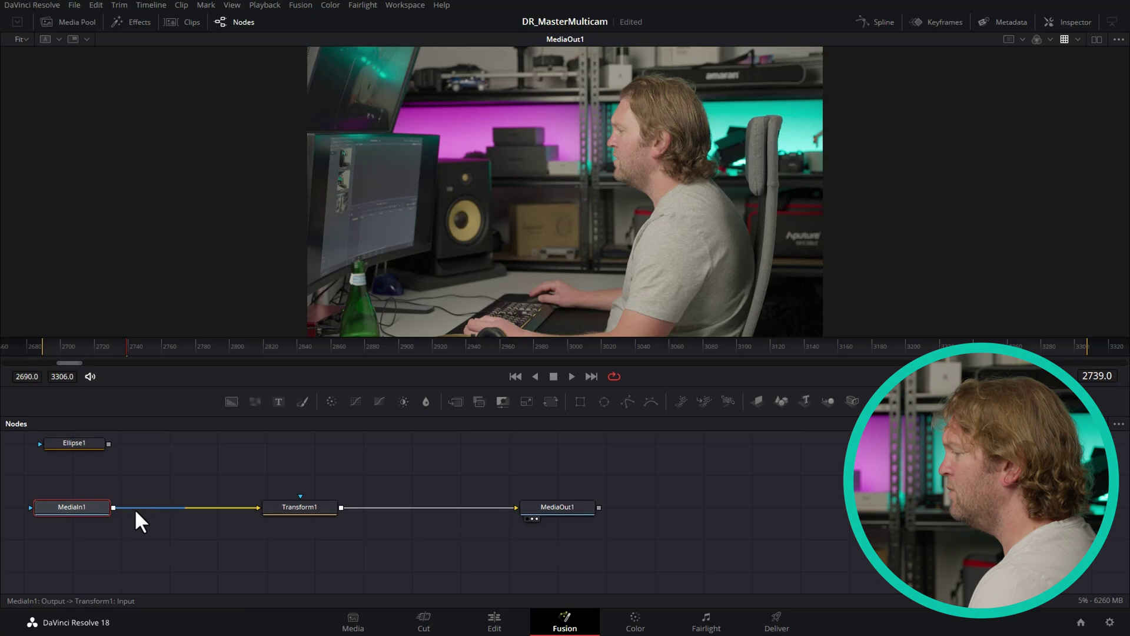
left_click(299, 504)
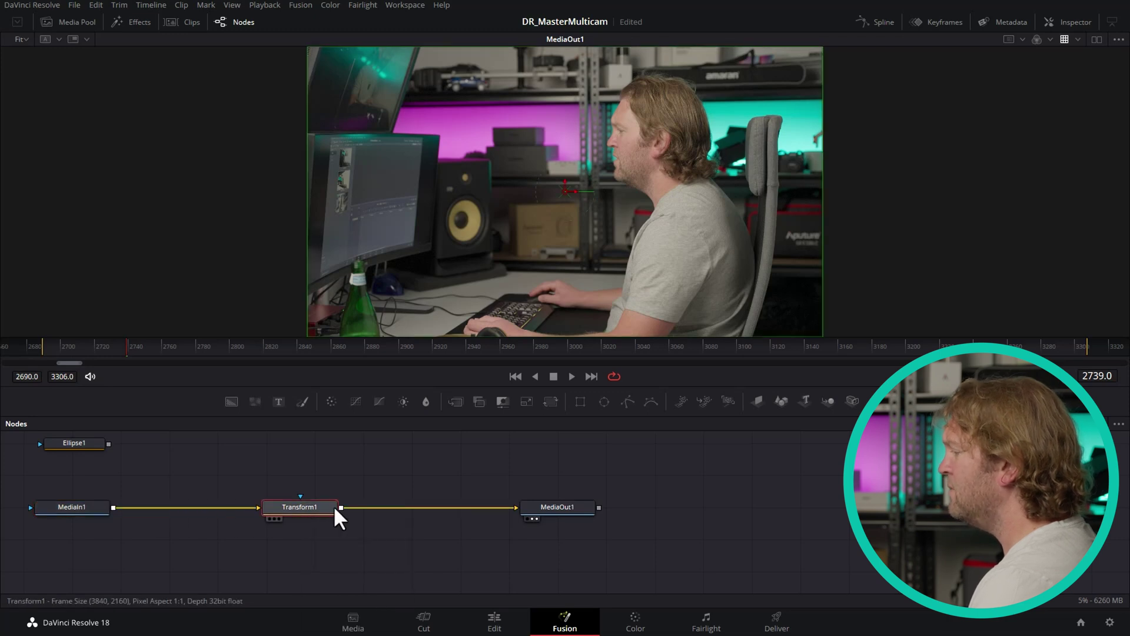
left_click(565, 517)
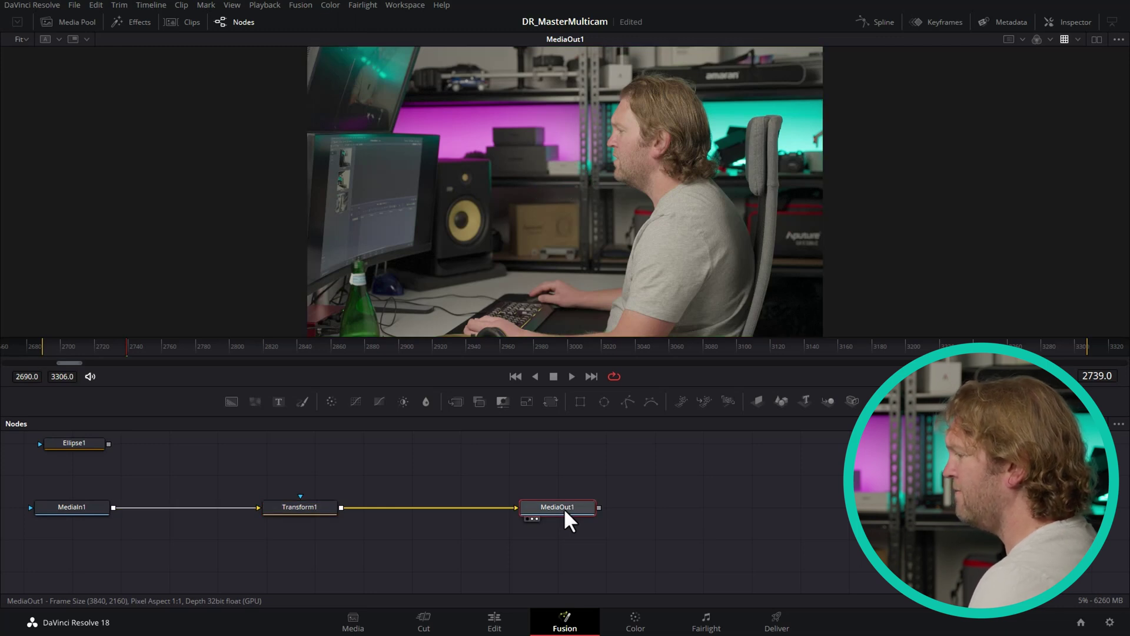
left_click(353, 480)
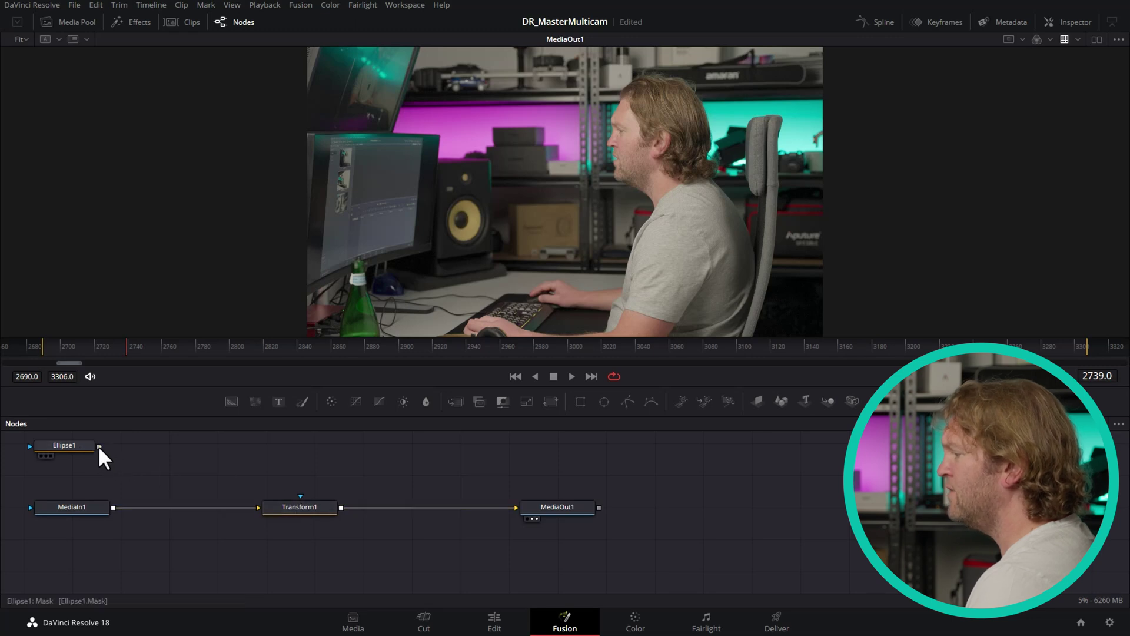
Link Ellipse1 into Transform1's mask input and recentre the circle over the person.
left_click_drag(98, 445, 301, 493)
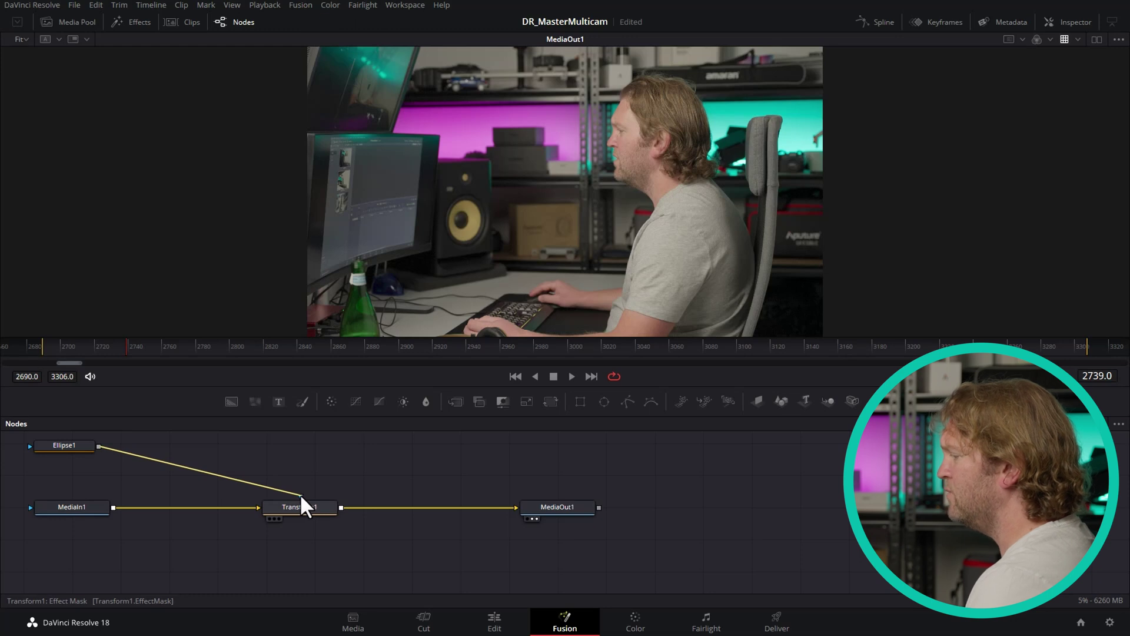
left_click_drag(64, 445, 301, 448)
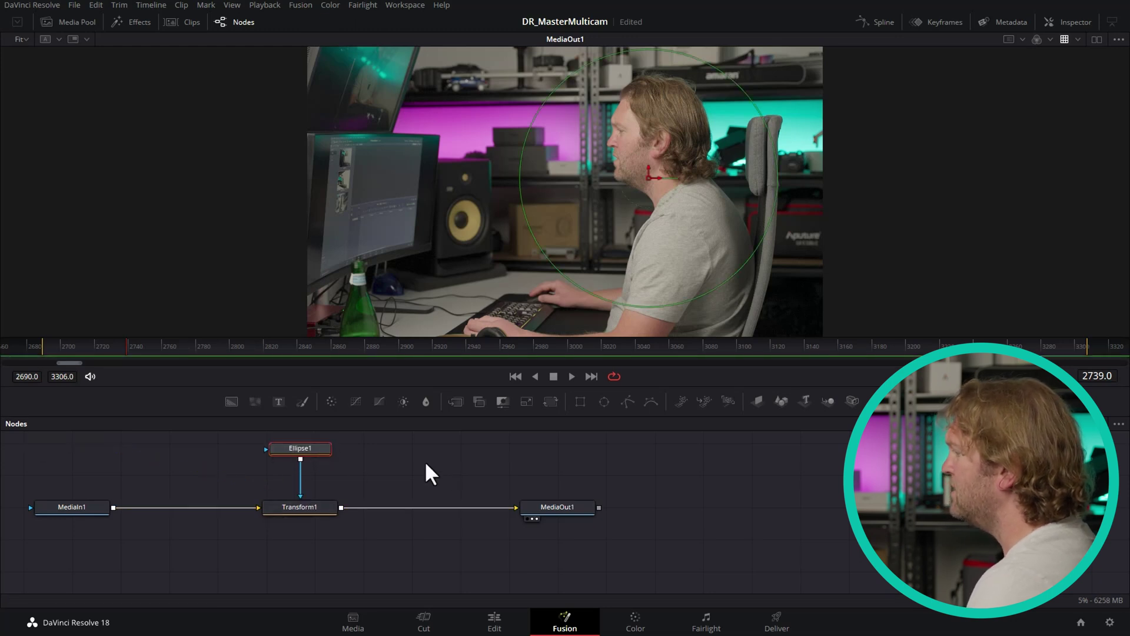
left_click_drag(647, 175, 638, 193)
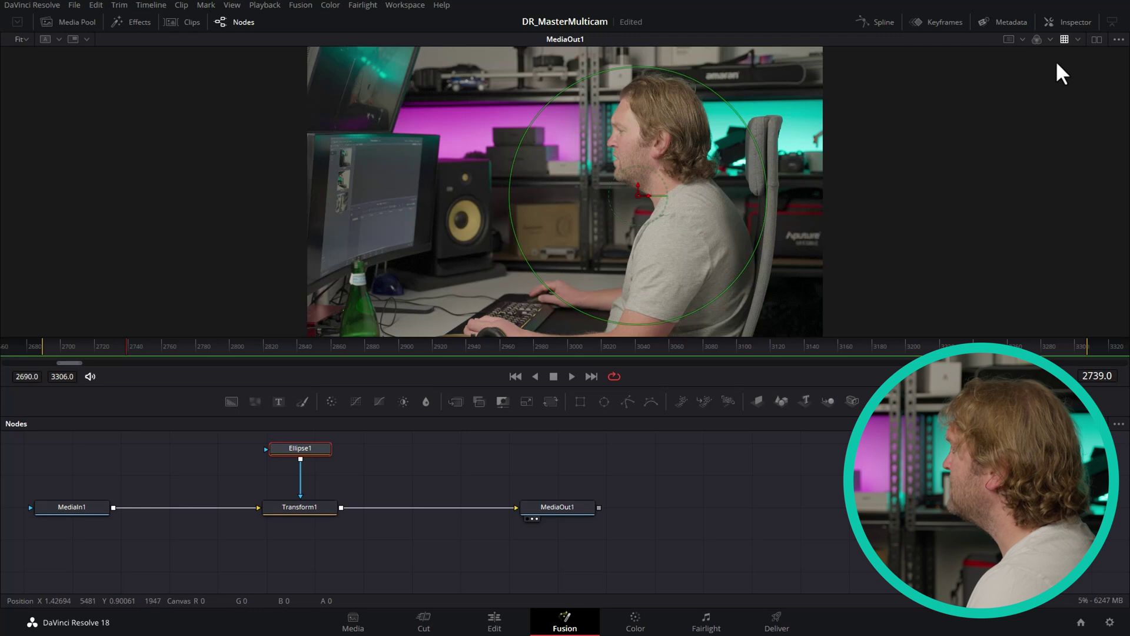
left_click(1079, 21)
left_click(1006, 101)
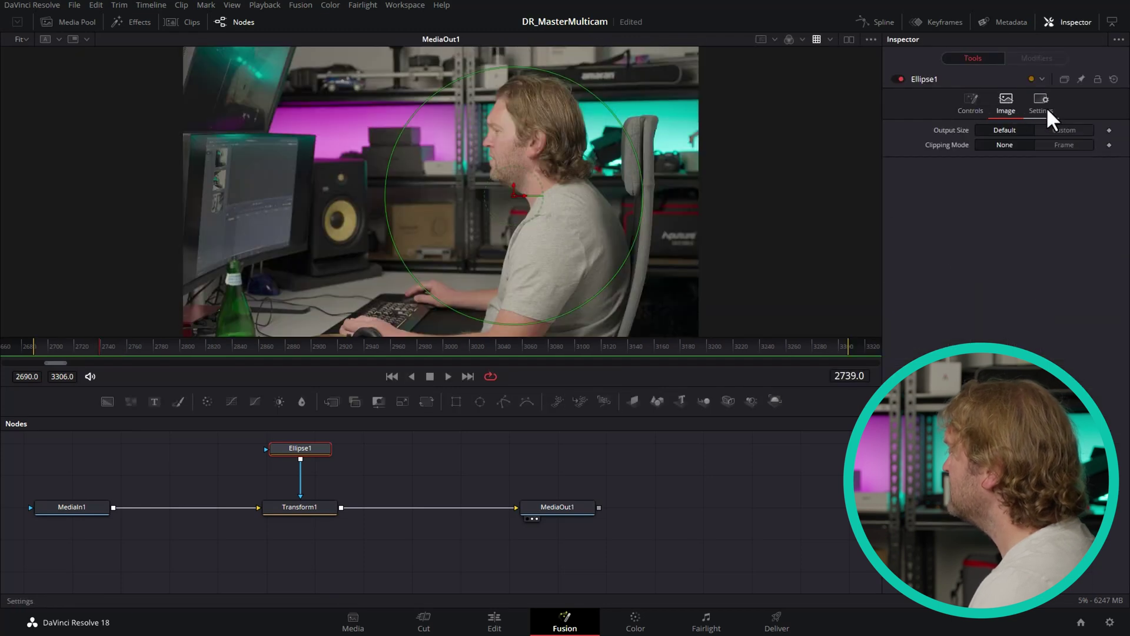
left_click(972, 102)
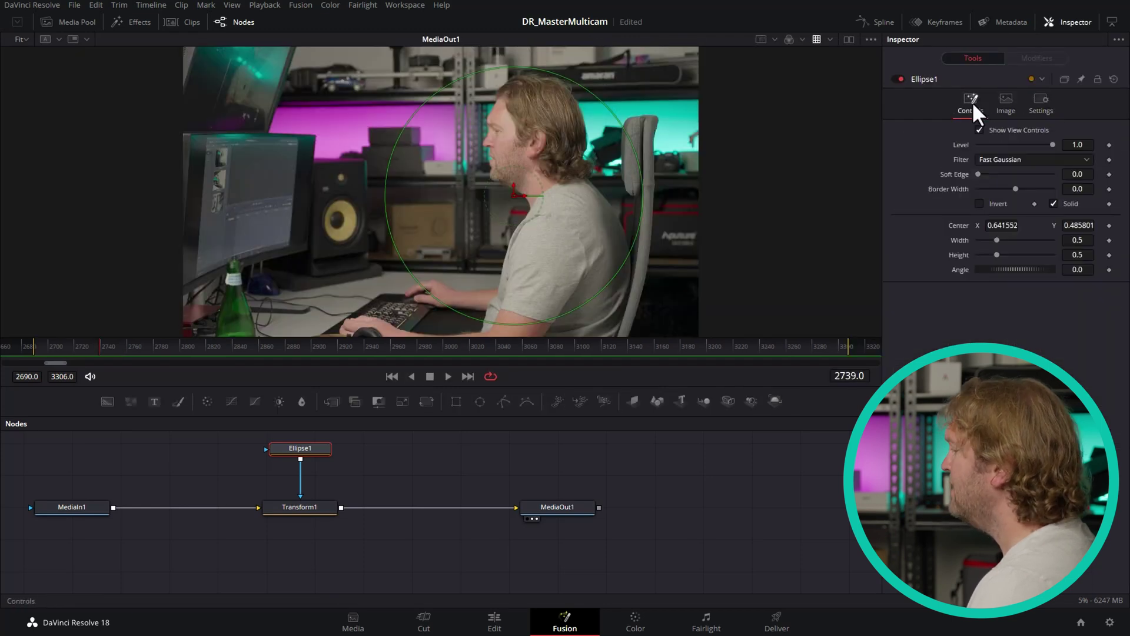
Turn on Multiply by Mask in Transform1's Settings to crop the footage to the circle.
left_click(292, 506)
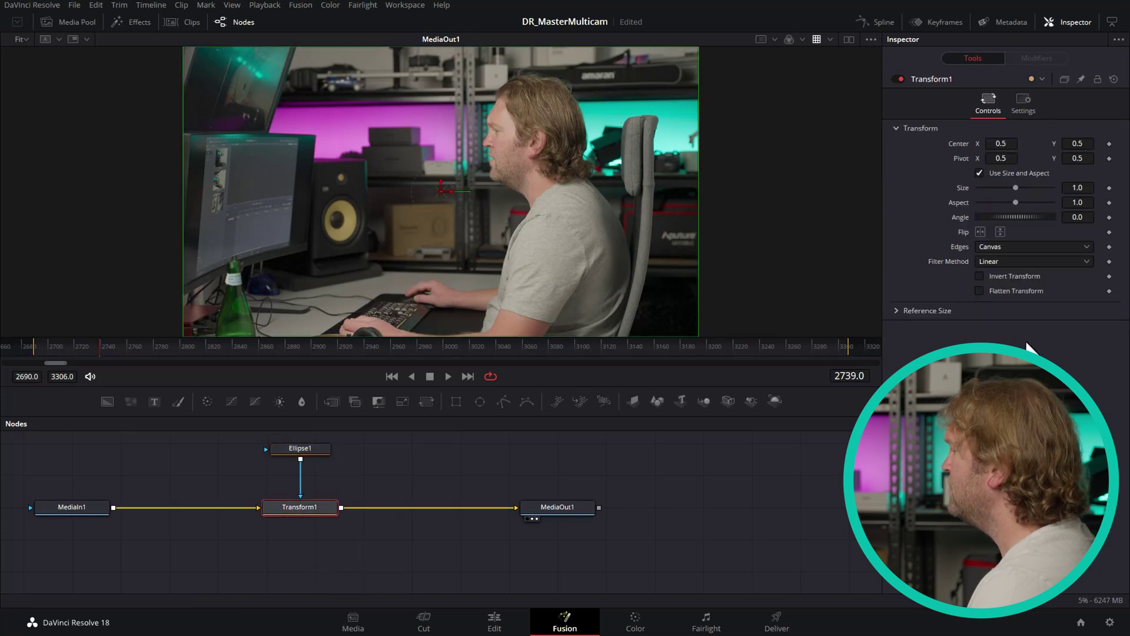
left_click(1020, 104)
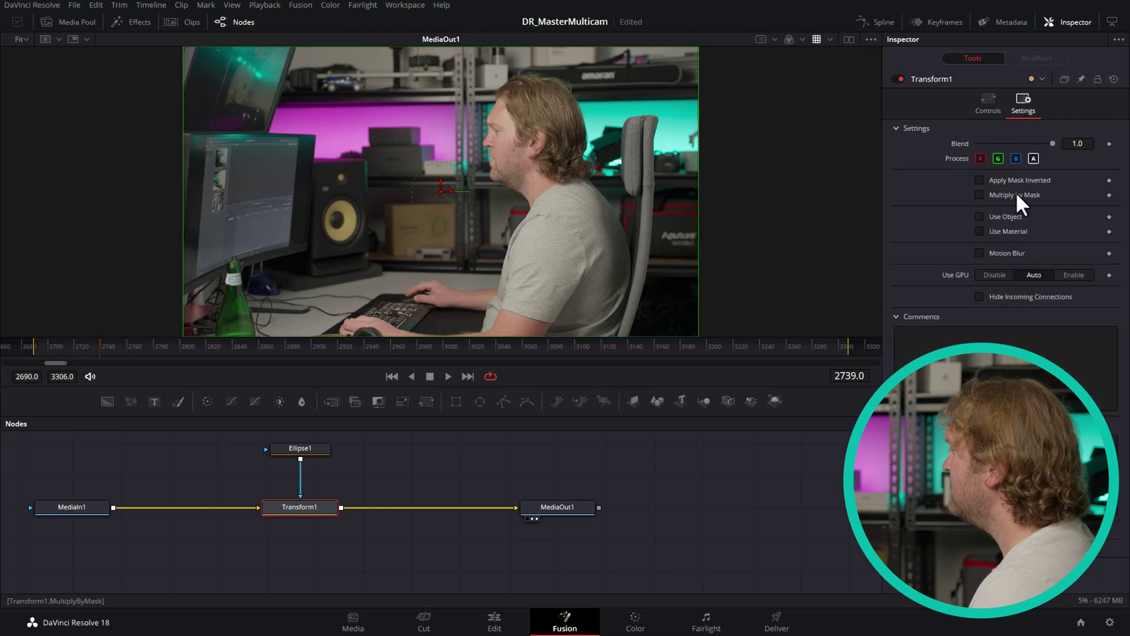
left_click(979, 195)
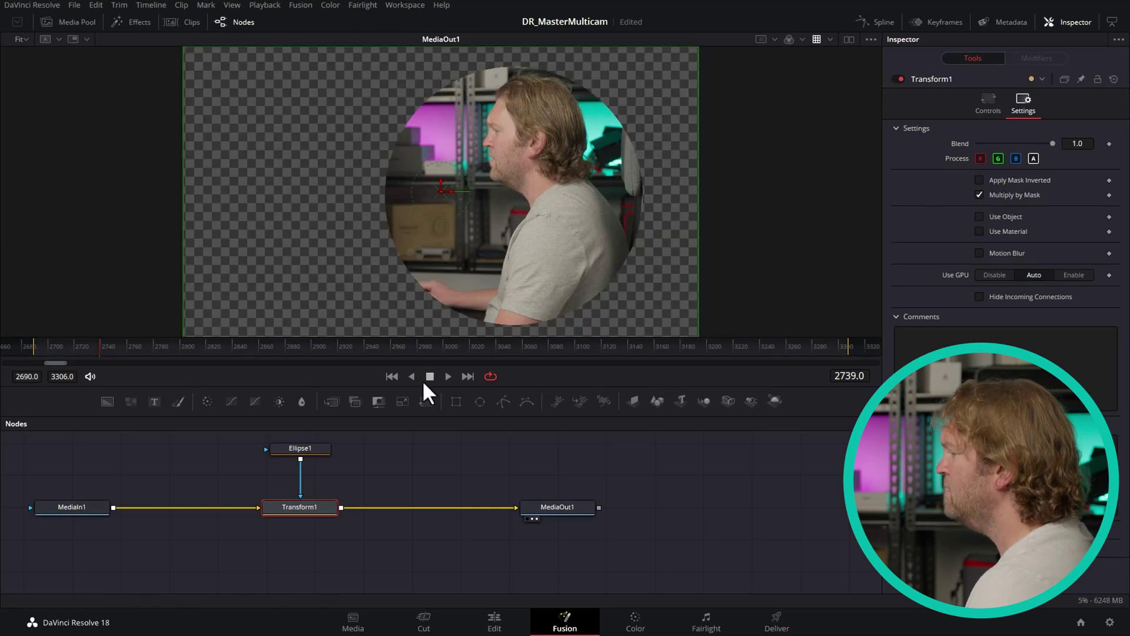
Drag Ellipse1 over the head and shoulders, centring it at 0.646909, 0.534454.
left_click(294, 449)
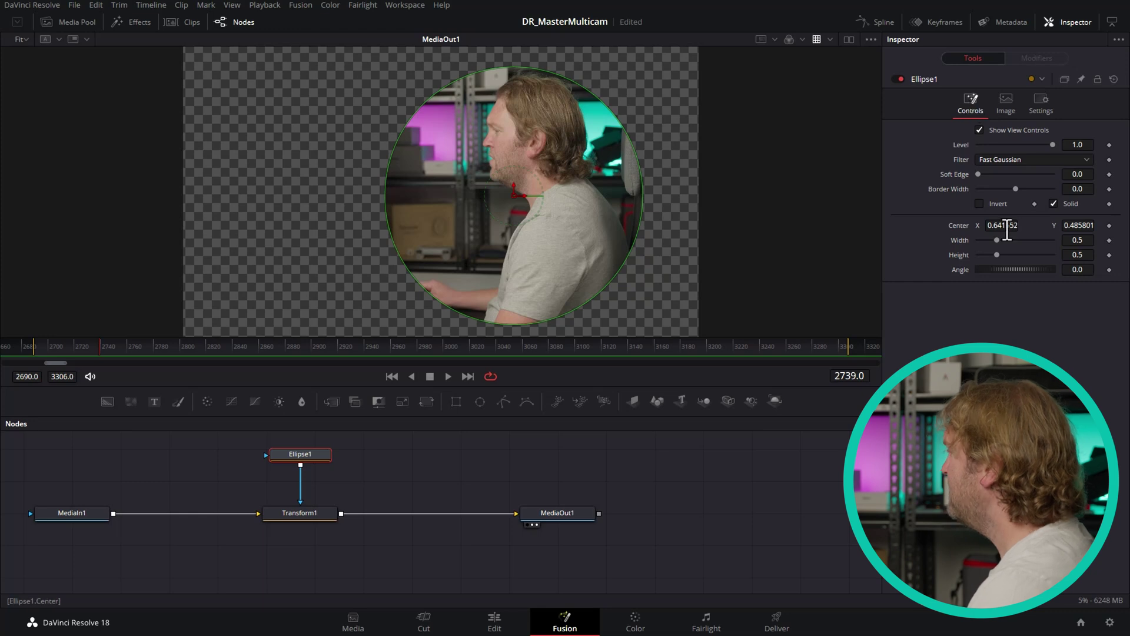
left_click_drag(1004, 225, 1092, 225)
mouse_move(550, 173)
left_mouse_down()
mouse_move(537, 198)
mouse_move(538, 186)
left_mouse_up()
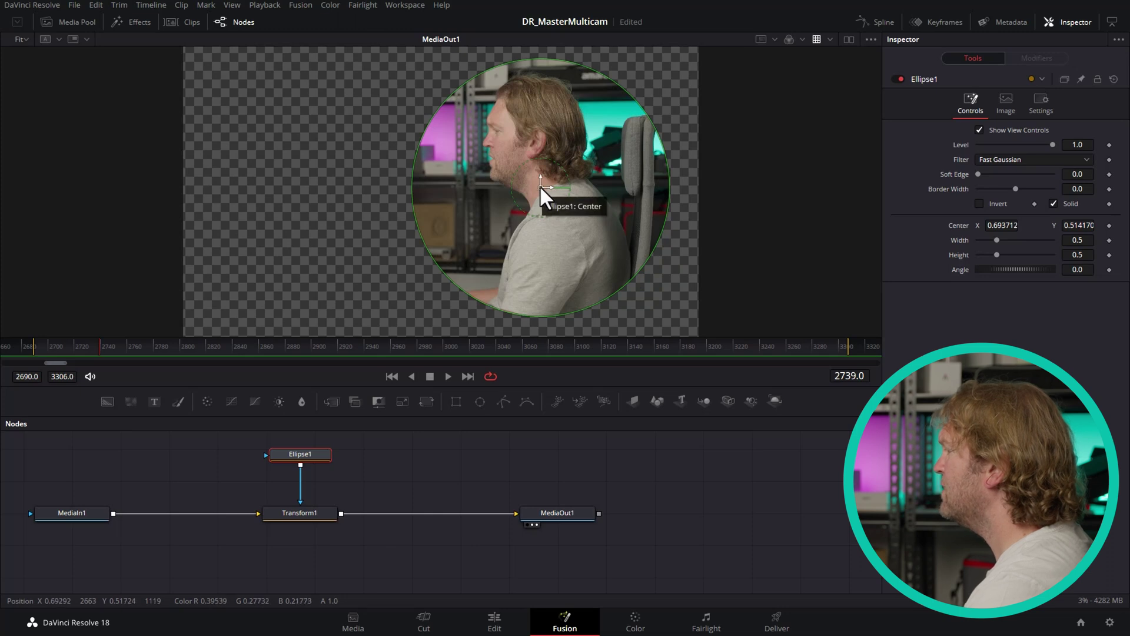
left_click_drag(539, 185, 515, 179)
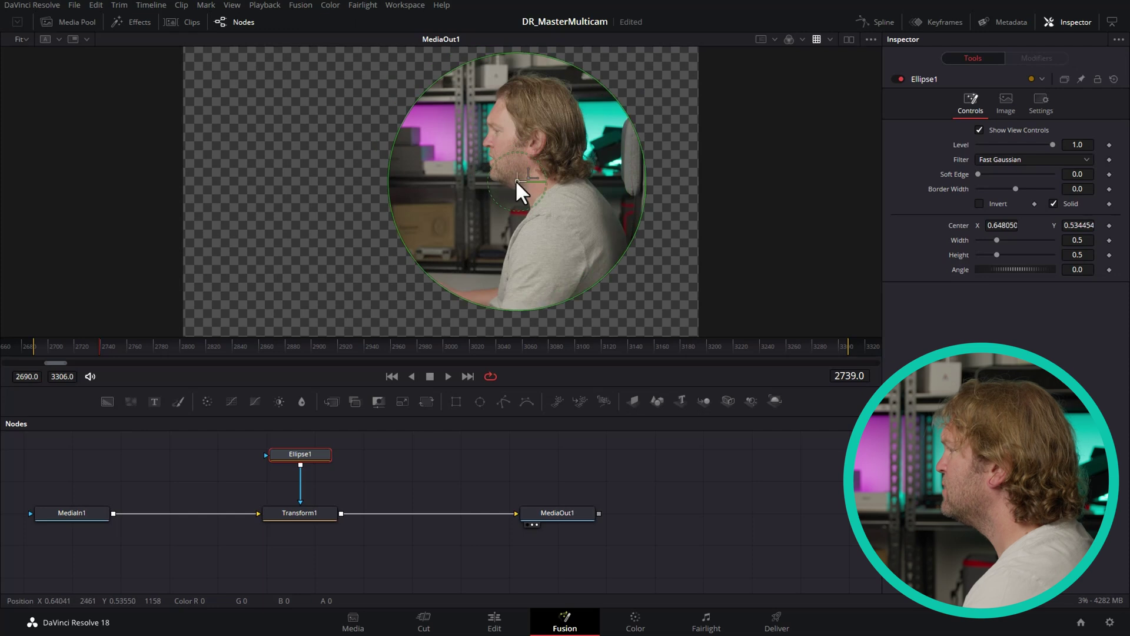
left_click(298, 510)
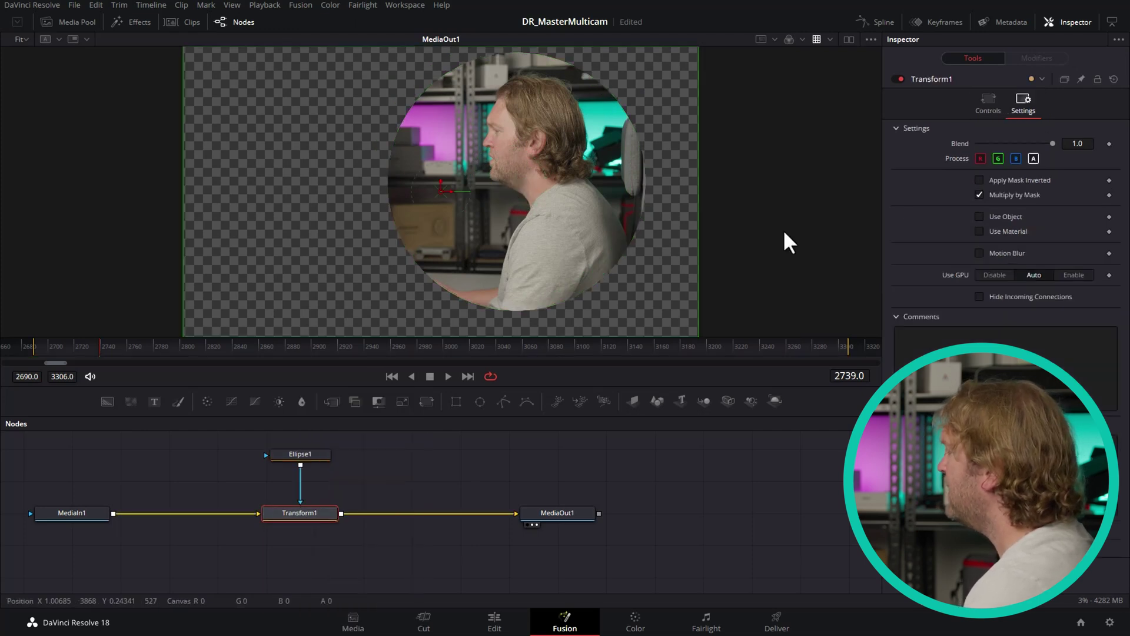
Scale Transform1 to 1.38 and centre it at 0.423515, 0.358012 so the face fills the circle.
left_click(992, 105)
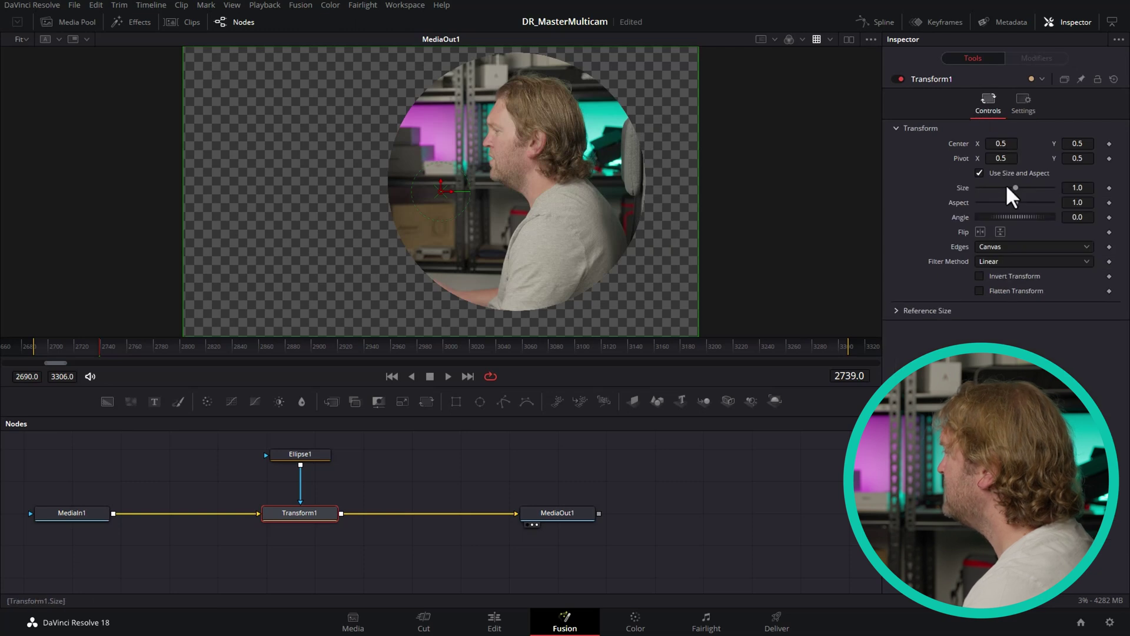
left_click_drag(1017, 188, 1023, 188)
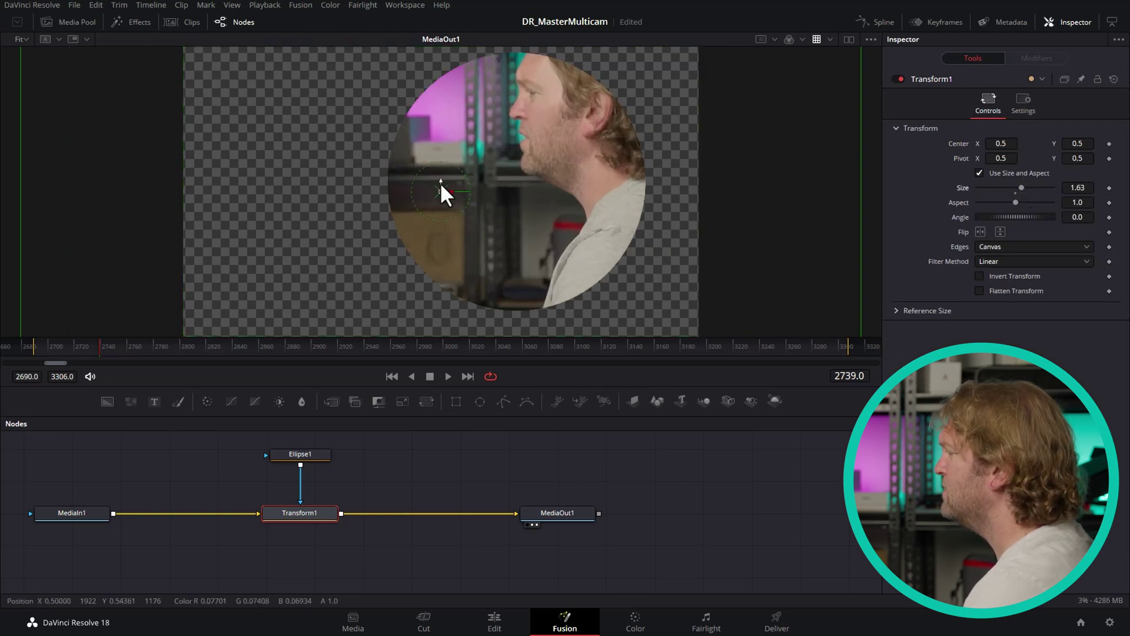
left_click_drag(441, 191, 362, 245)
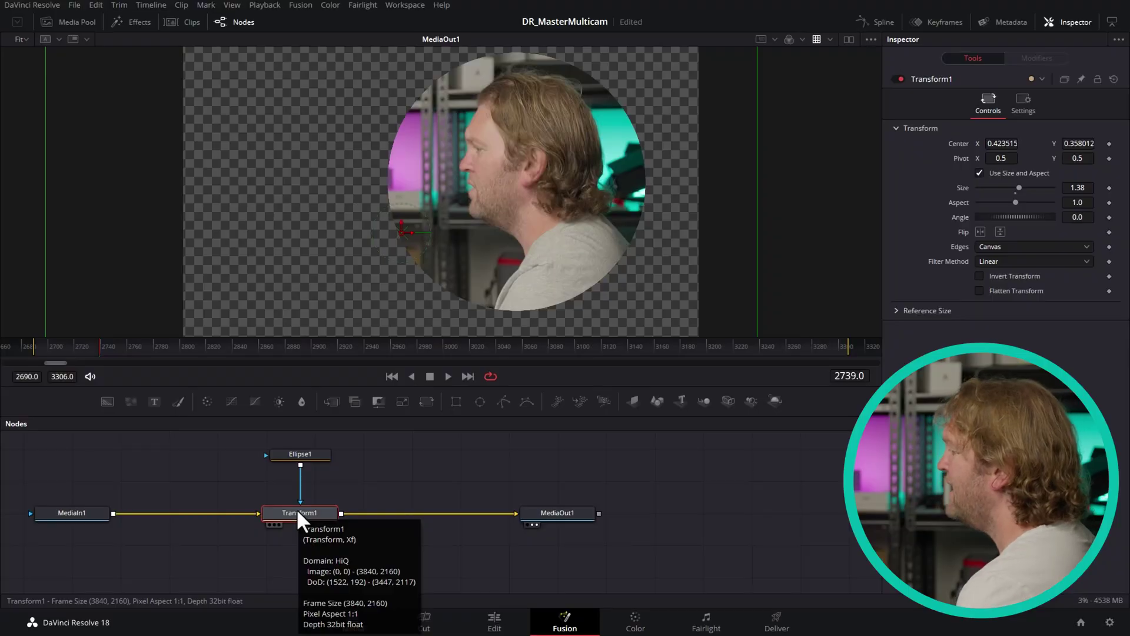
left_click(424, 474)
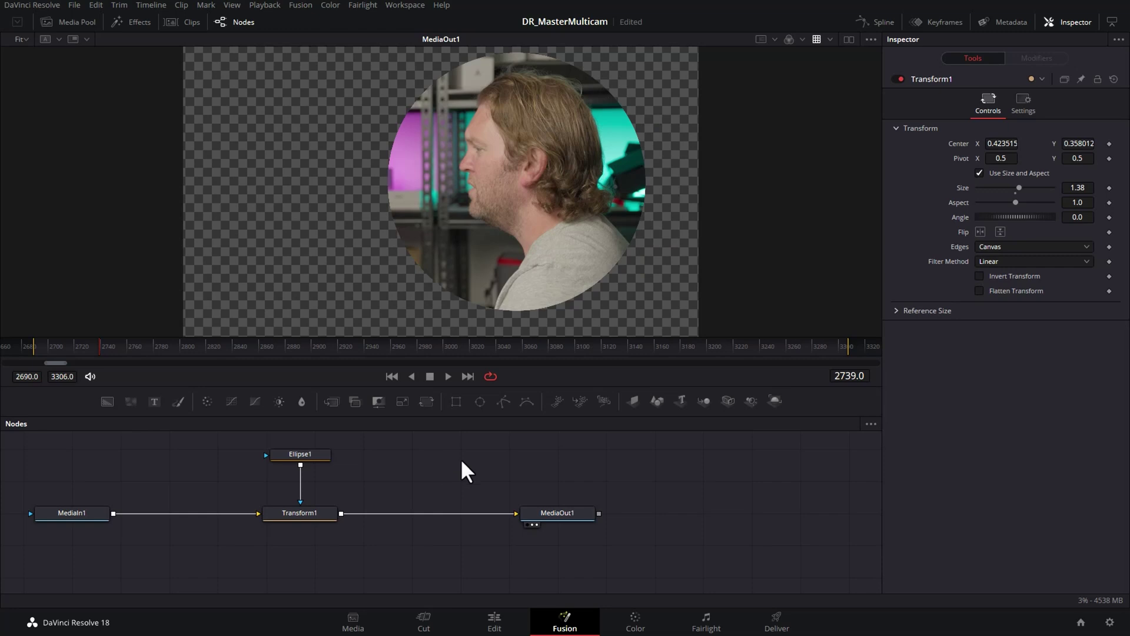
Add an sEllipse shape node through the tool search.
key("shift+space")
type("Transform")
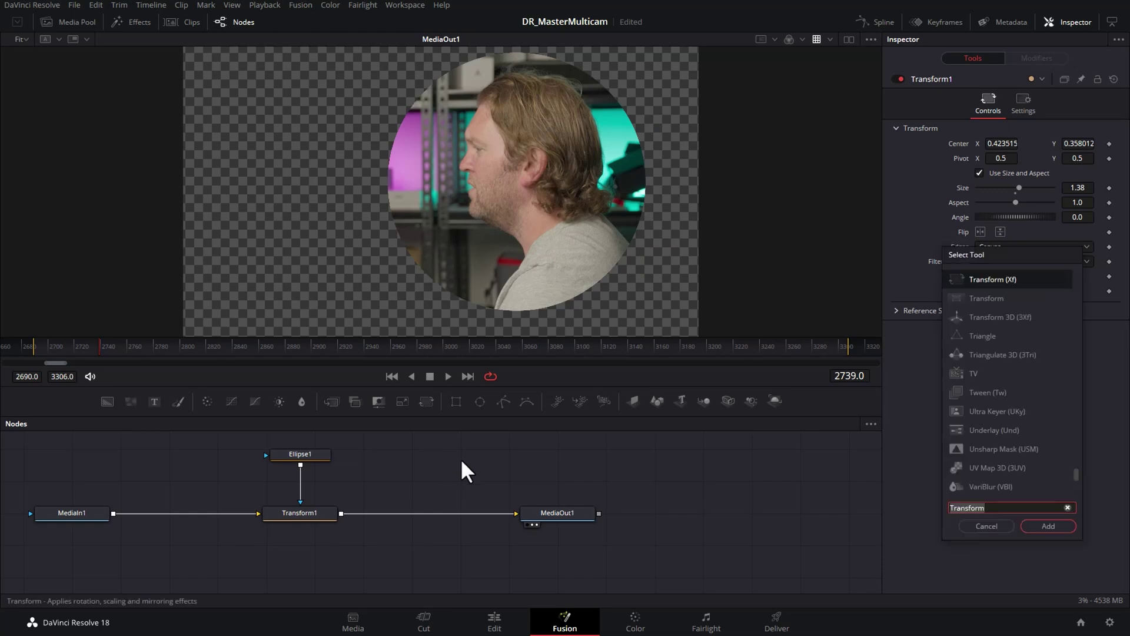
key("BackSpace")
key("BackSpace")
key("BackSpace")
key("BackSpace")
key("BackSpace")
key("BackSpace")
key("BackSpace")
key("BackSpace")
key("BackSpace")
type("sel")
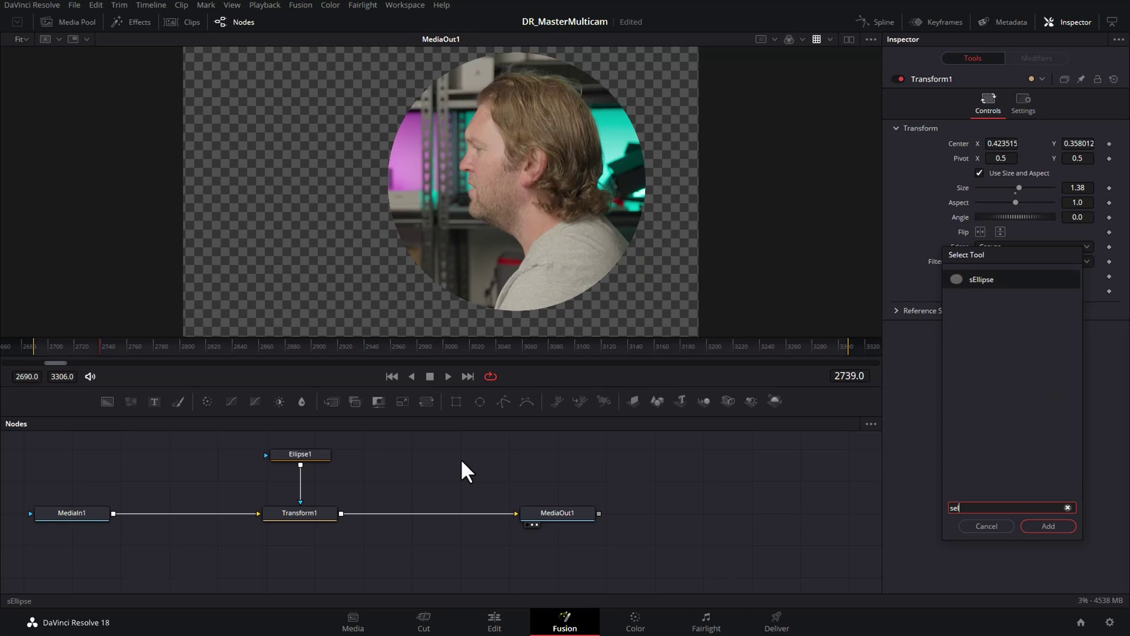
left_click(1024, 281)
left_click(1049, 526)
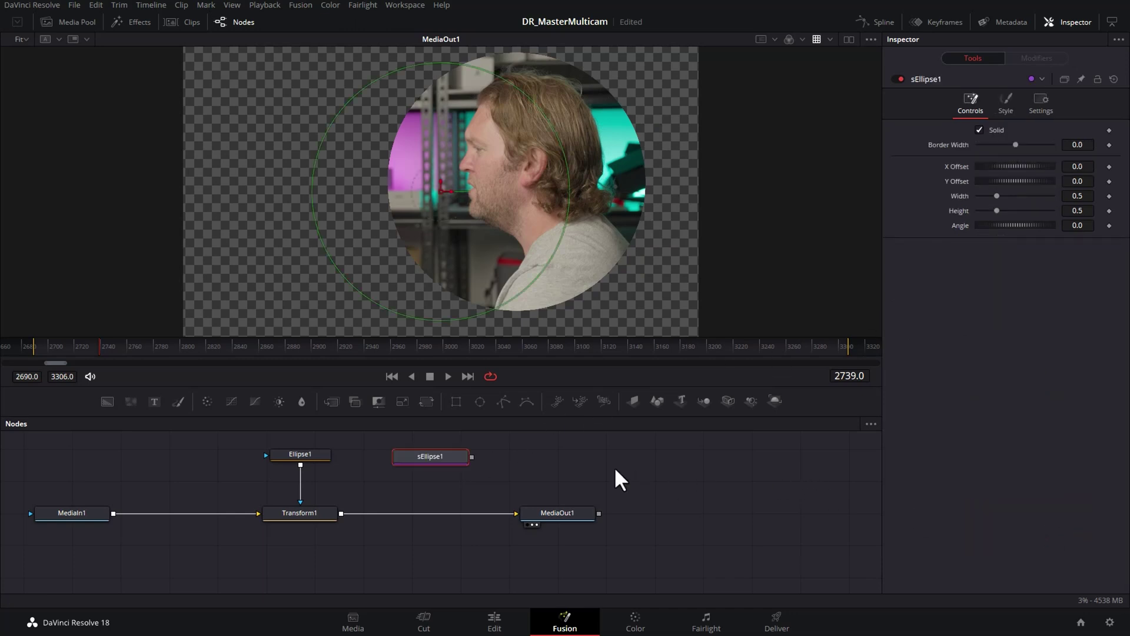
left_click(557, 467)
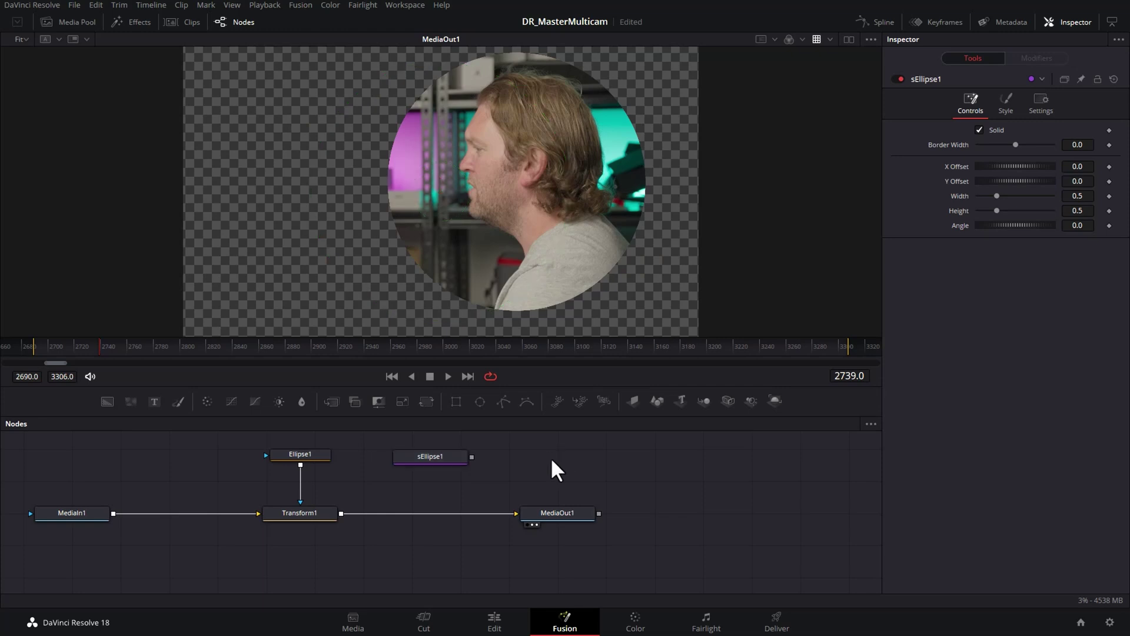
Add an sRender node and connect sEllipse1's output into it.
key("shift+space")
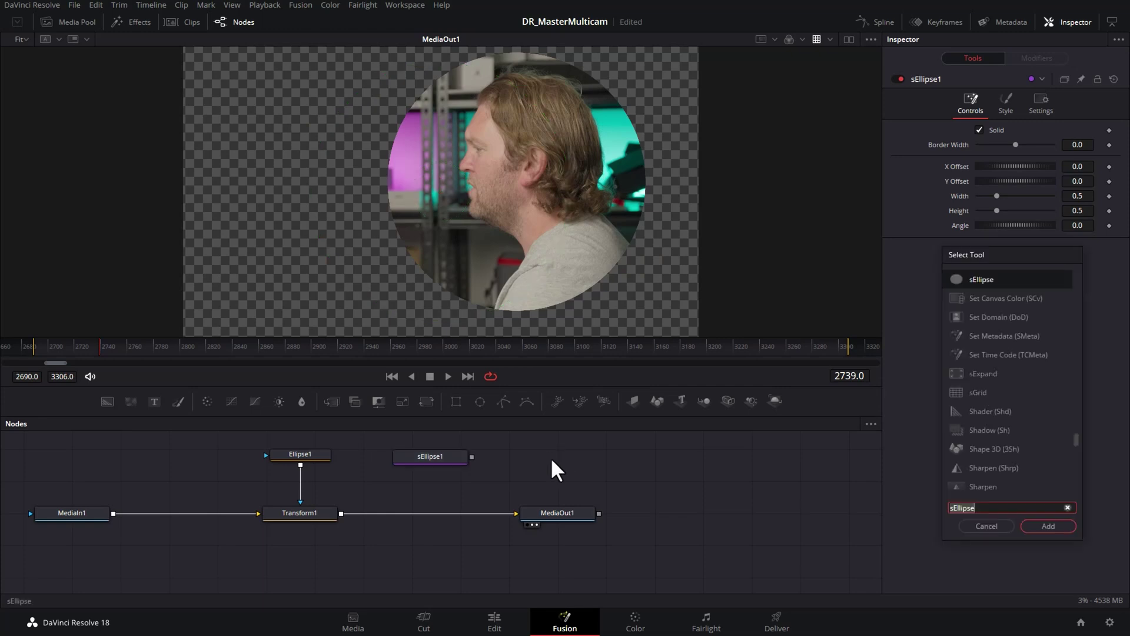
type("sRender")
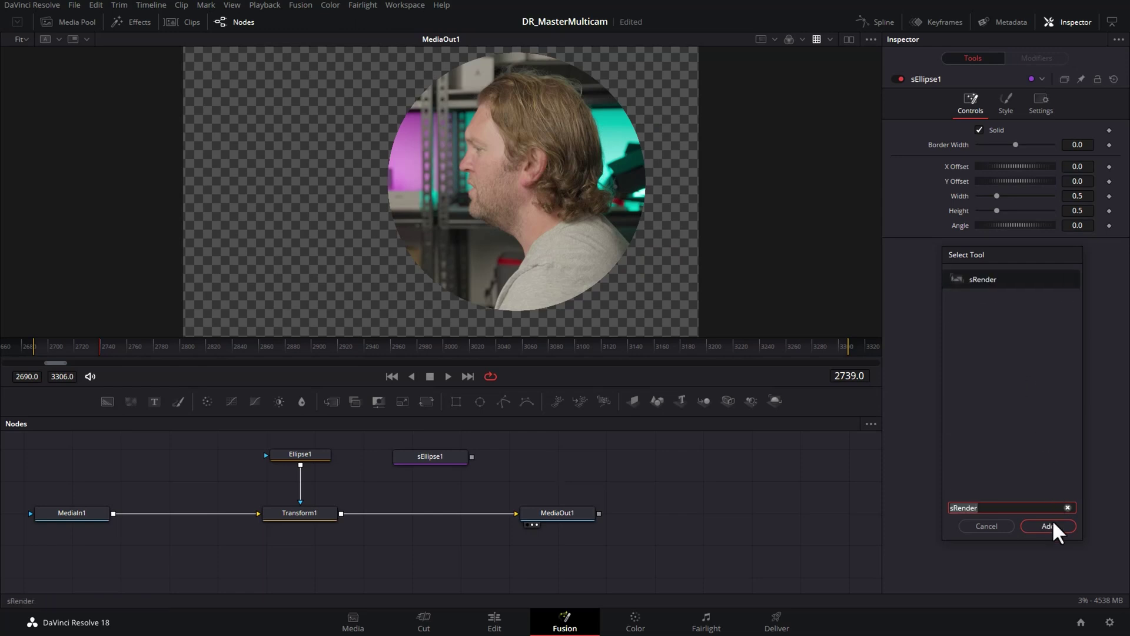
left_click(1052, 524)
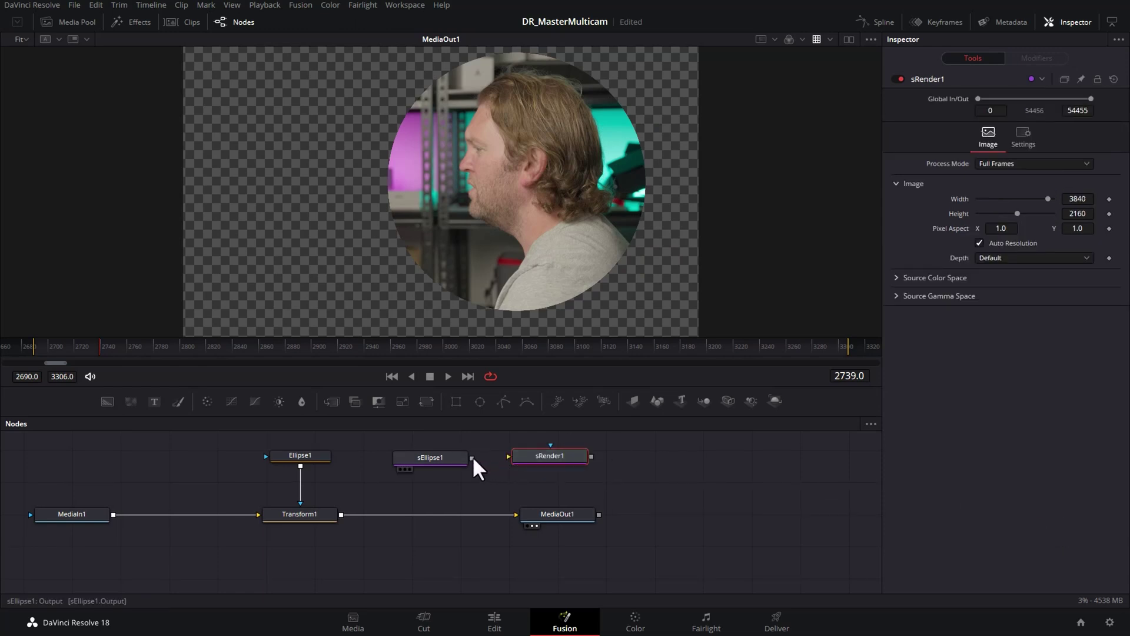
left_click_drag(472, 457, 533, 461)
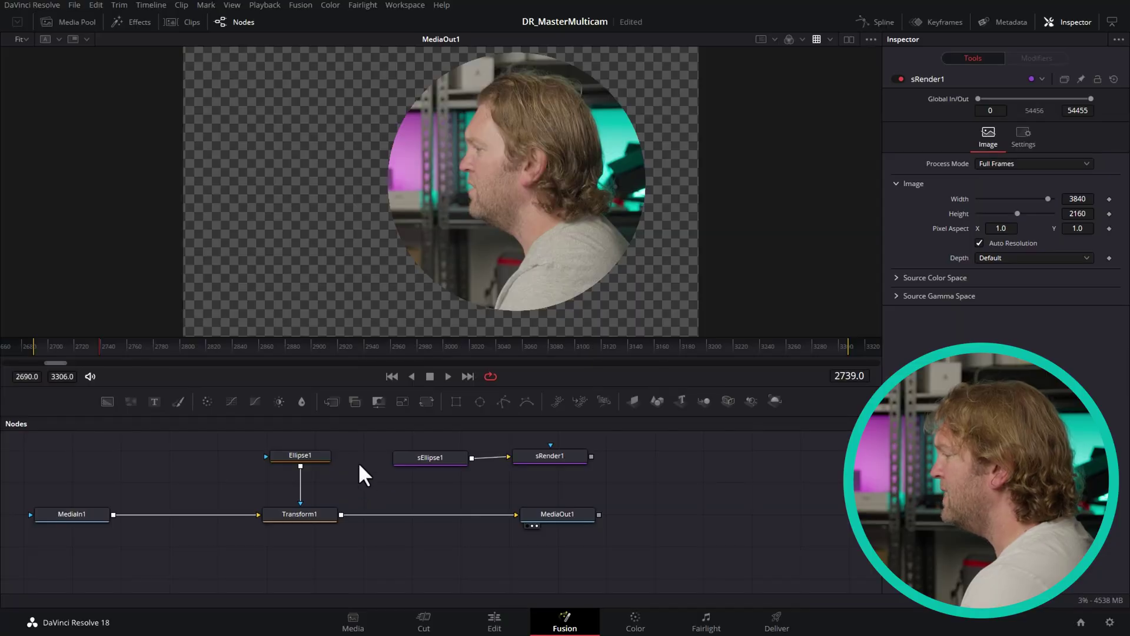
Insert Merge1 between Transform1 and MediaOut1 and feed sRender1 into its foreground.
left_click(329, 398)
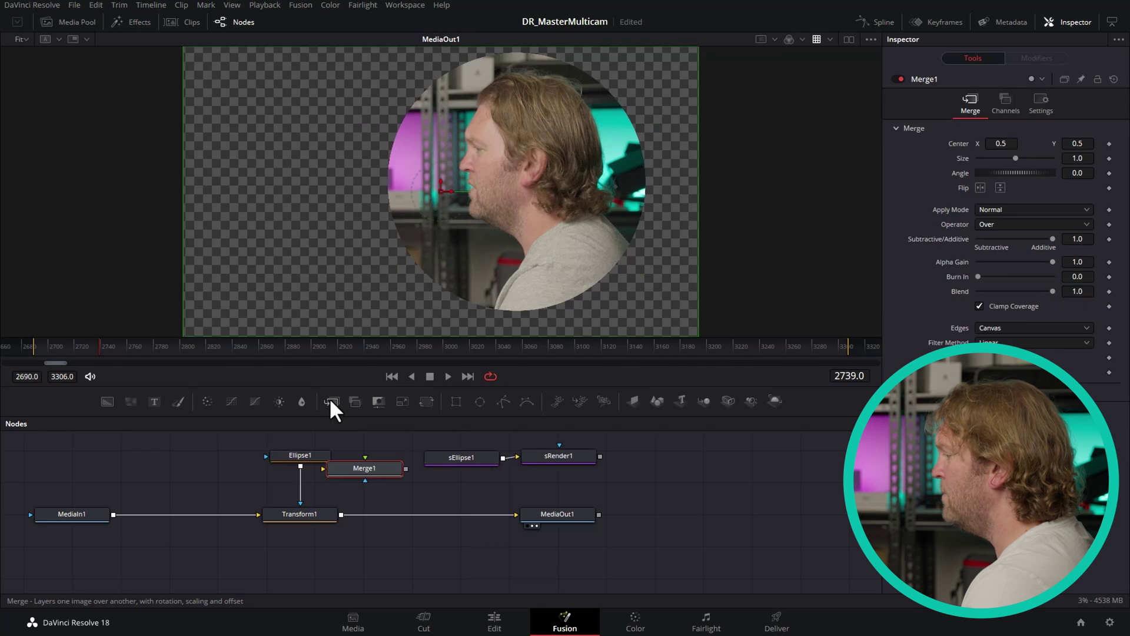
left_click_drag(366, 465, 429, 511)
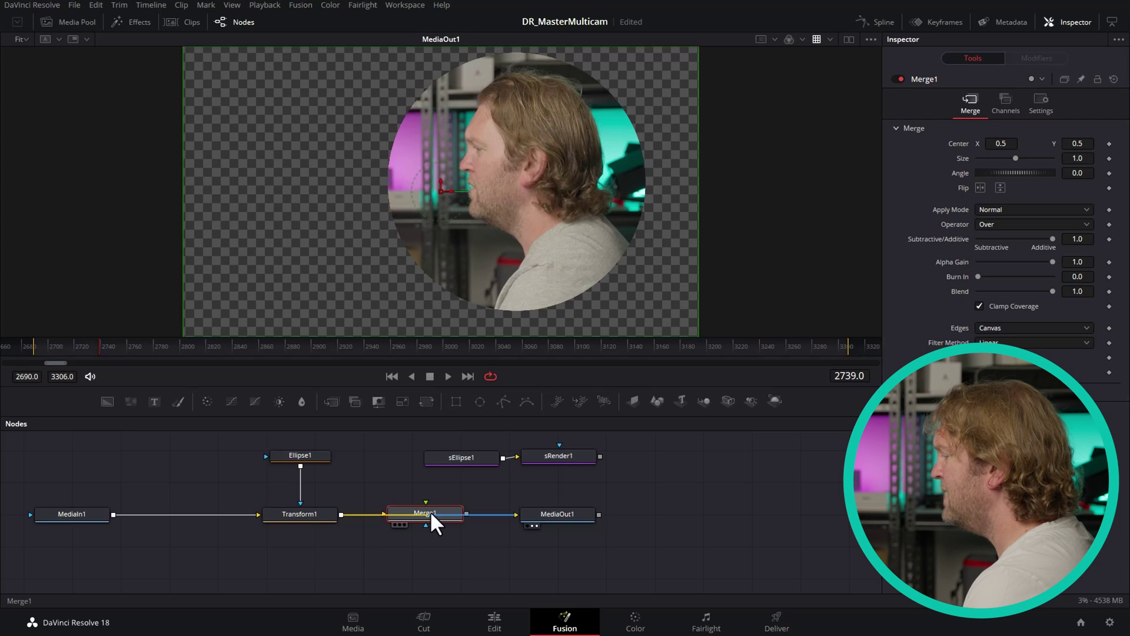
left_click_drag(430, 511, 433, 511)
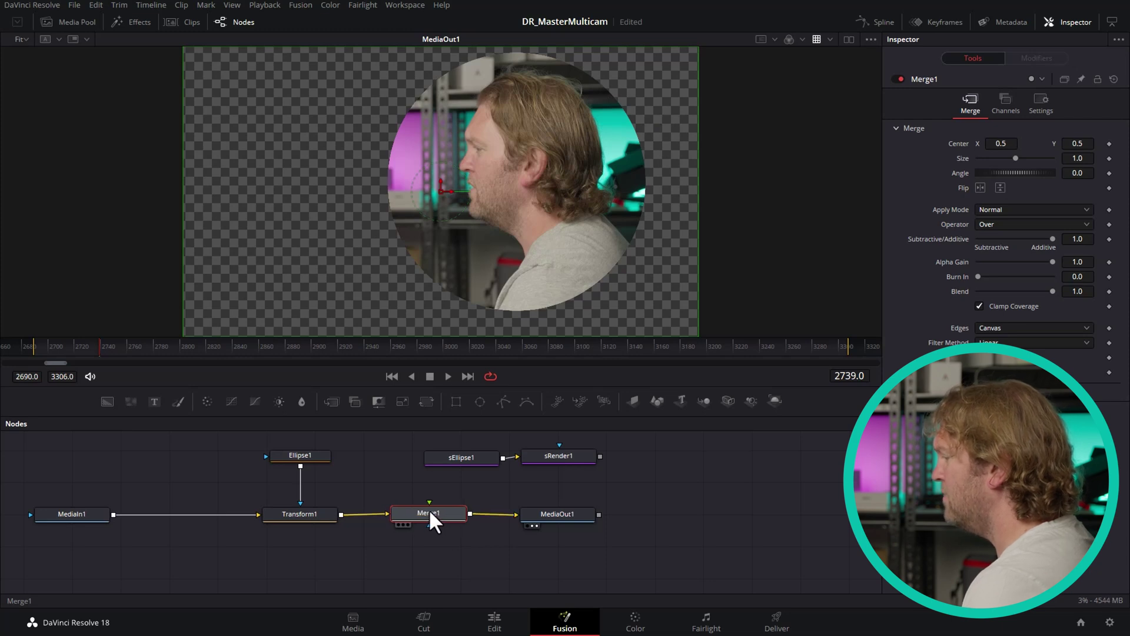
left_click(309, 514)
left_click(537, 517)
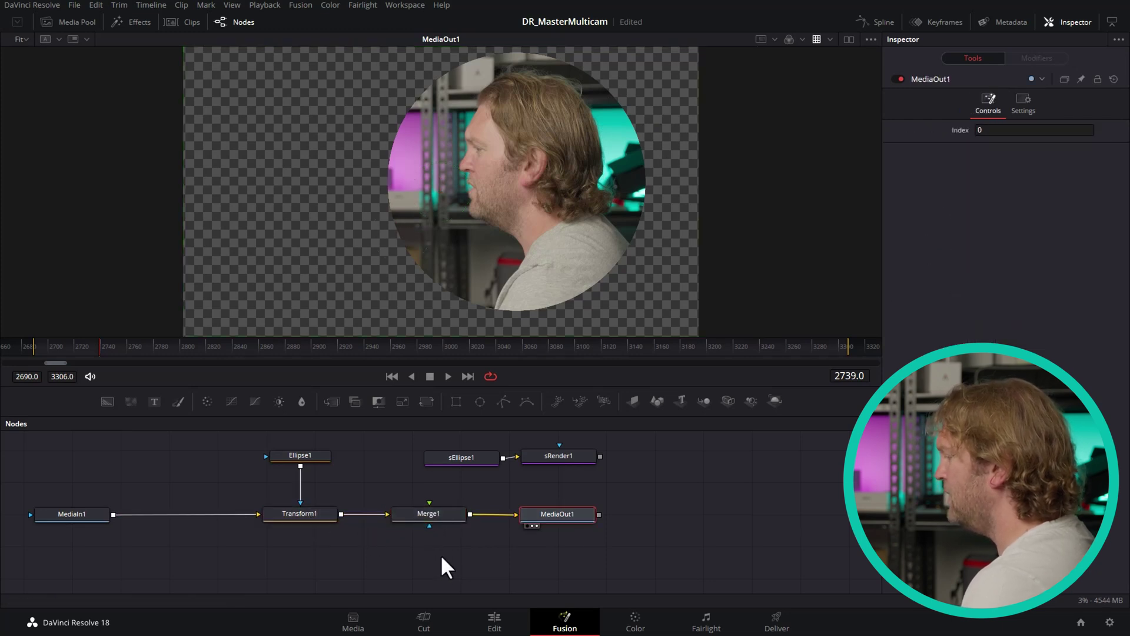
left_click(443, 567)
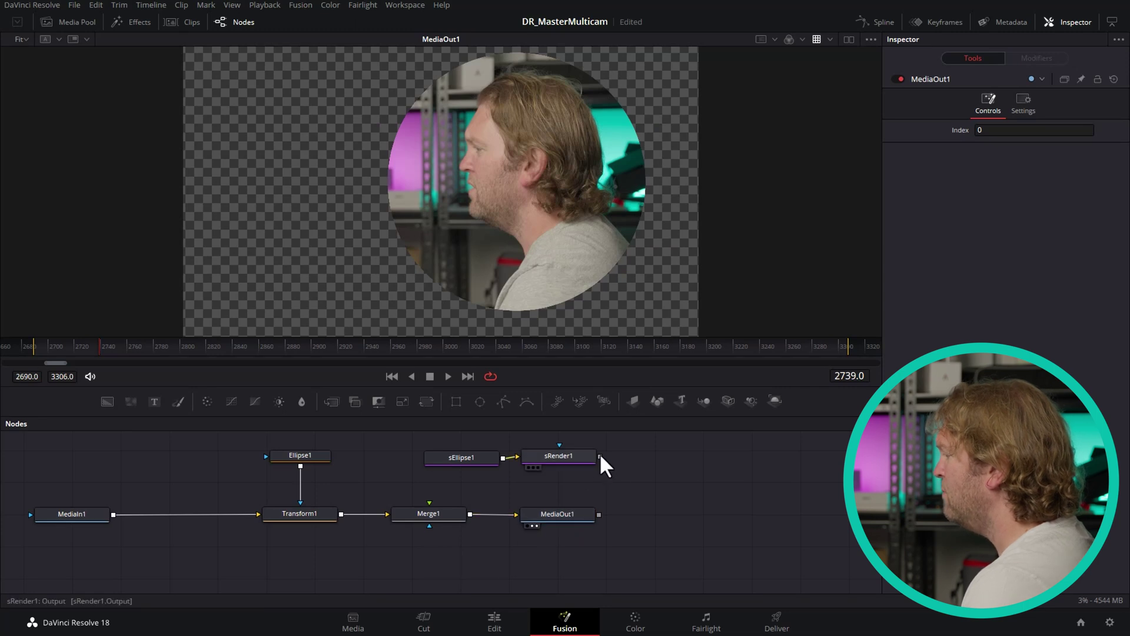
left_click_drag(600, 456, 426, 513)
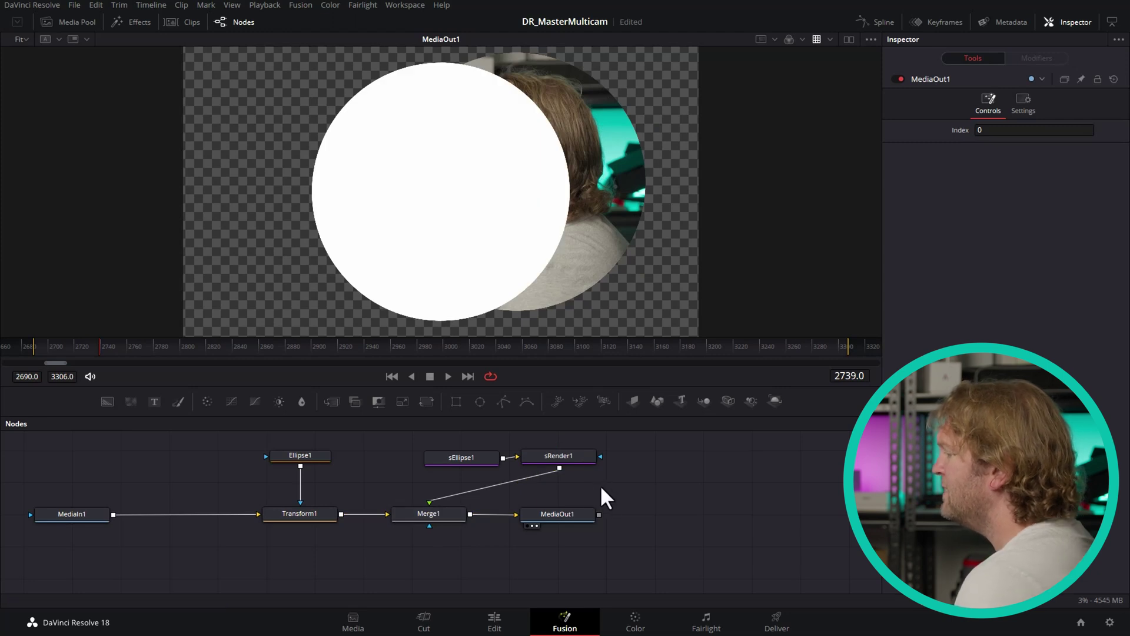
Turn sEllipse1 from solid into a thicker outline ring centred over the face.
left_click(461, 457)
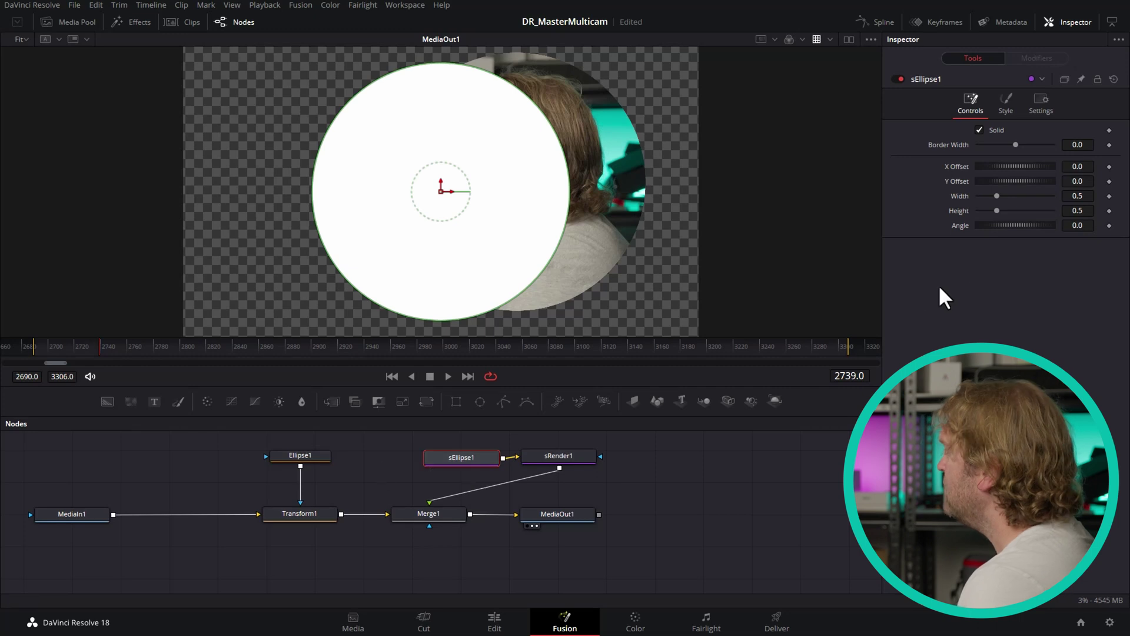
left_click(980, 129)
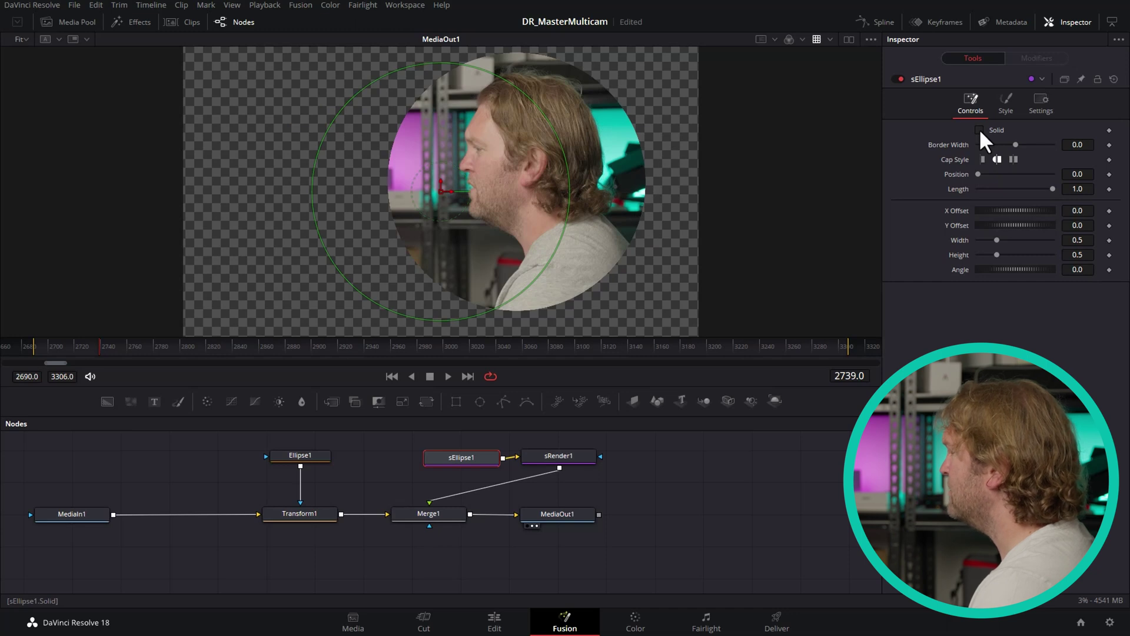
left_click_drag(1015, 143, 1022, 144)
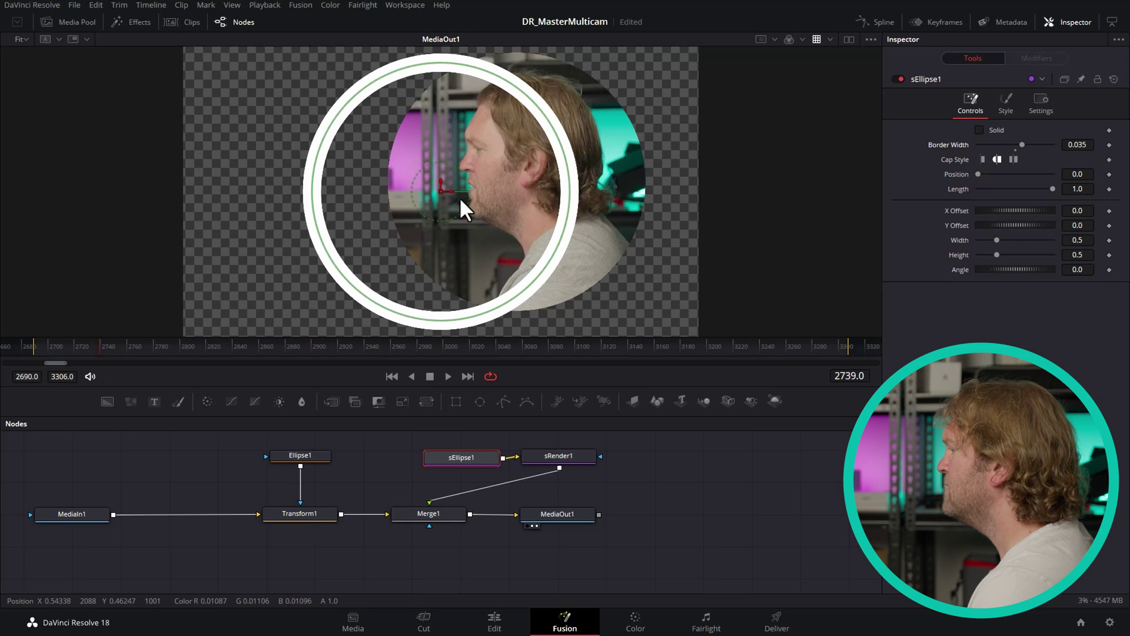
left_click_drag(441, 190, 517, 186)
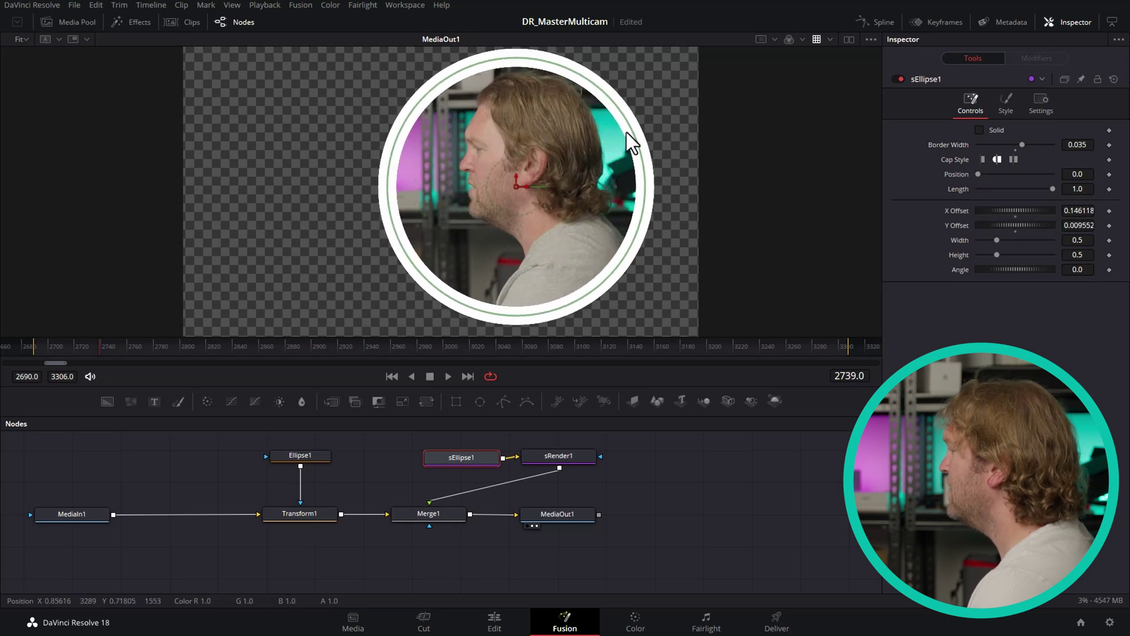
Colour the ring pink (#d794d6) by sampling the video background, then review it on the Edit page.
left_click(1005, 104)
left_click(1005, 131)
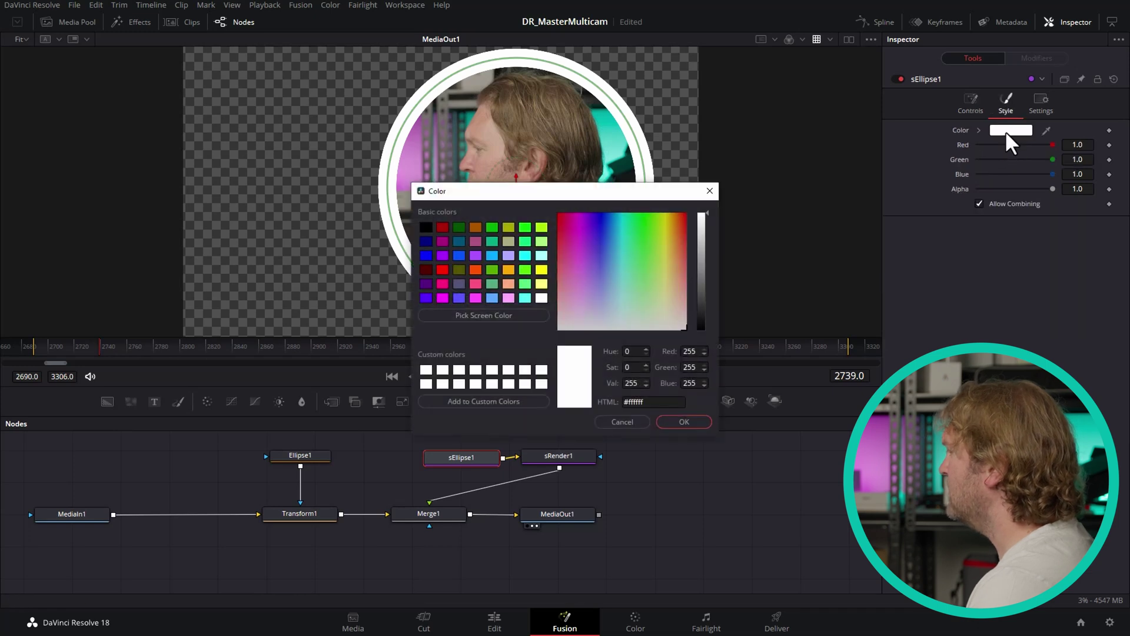
left_click_drag(621, 185, 903, 130)
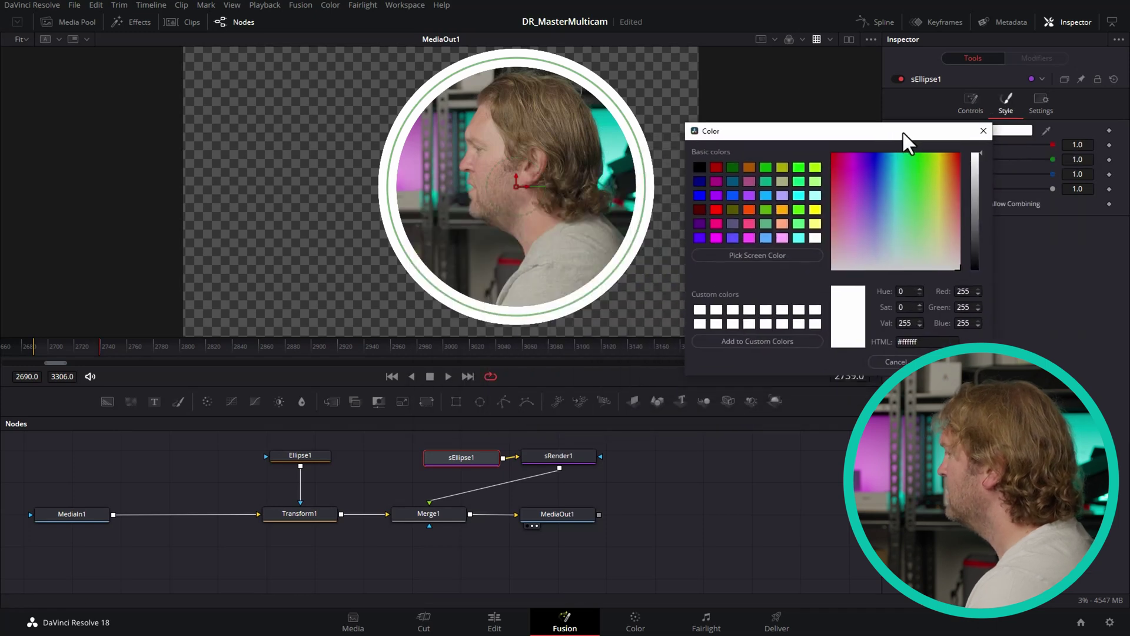
left_click(792, 255)
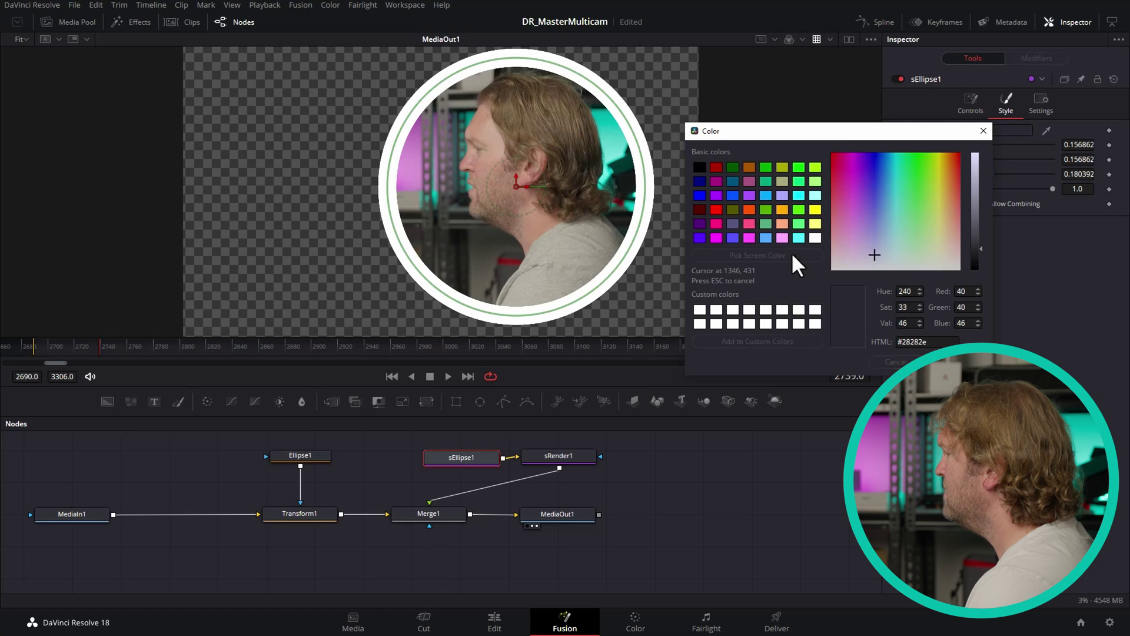
left_click(412, 170)
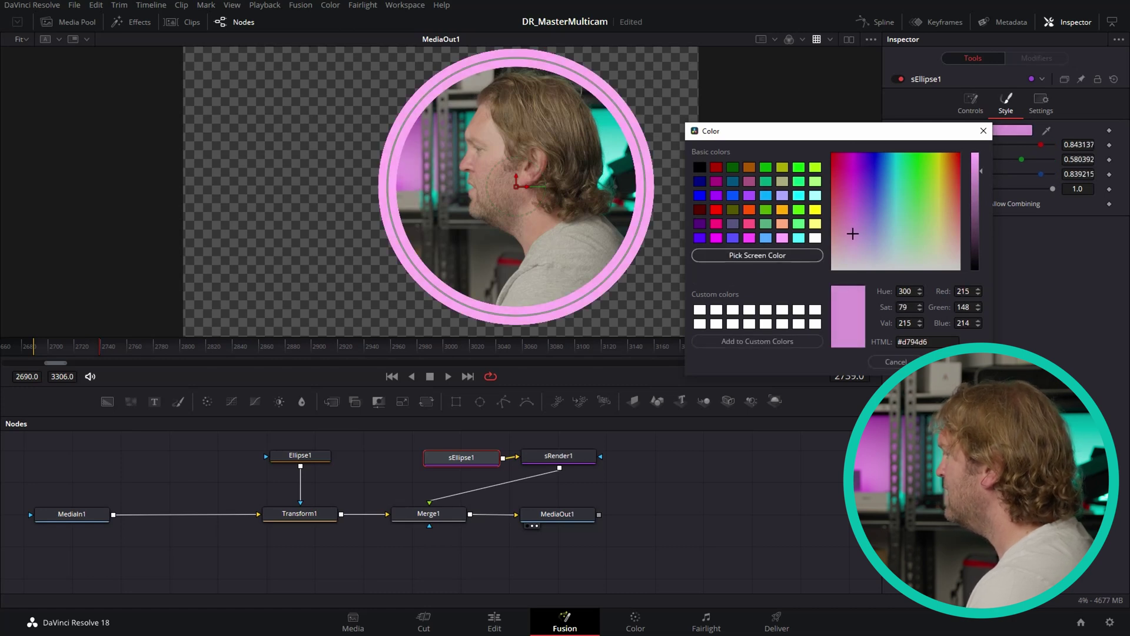
left_click(957, 362)
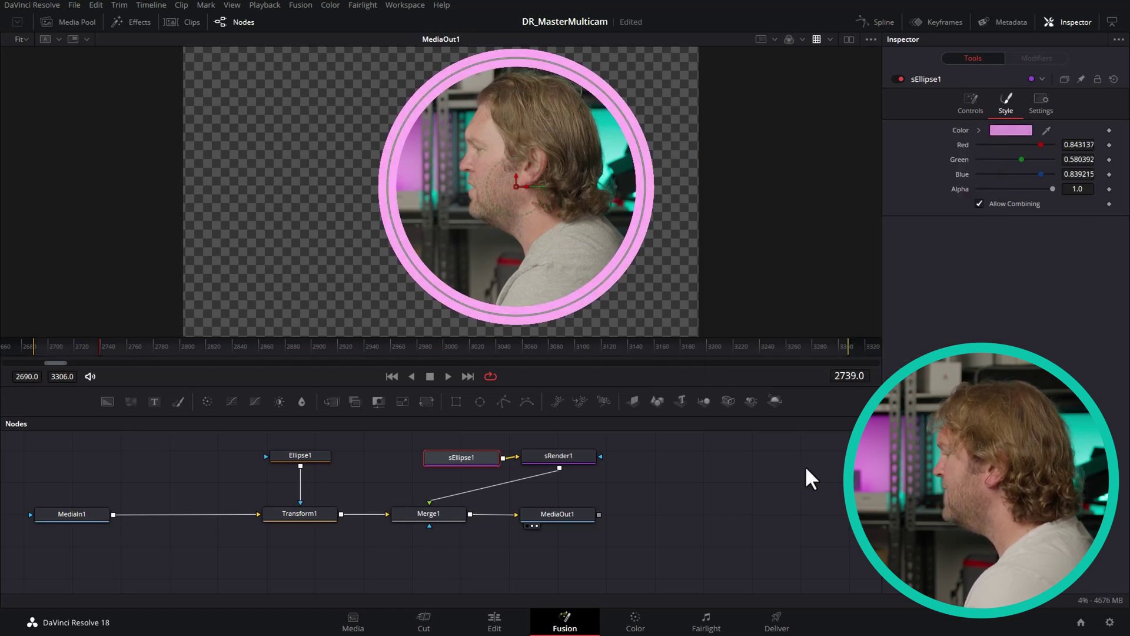
left_click(495, 622)
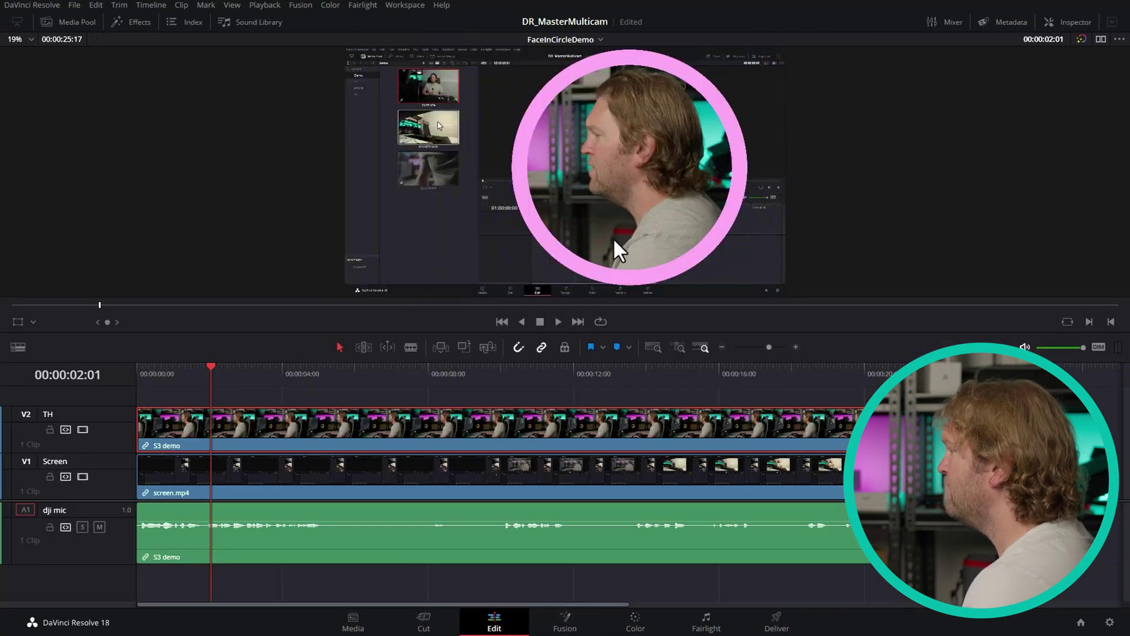
Move sEllipse1 and sRender1 up-left and MediaOut1 far right, then search tools for Transform.
left_click(565, 622)
left_click_drag(470, 454, 423, 448)
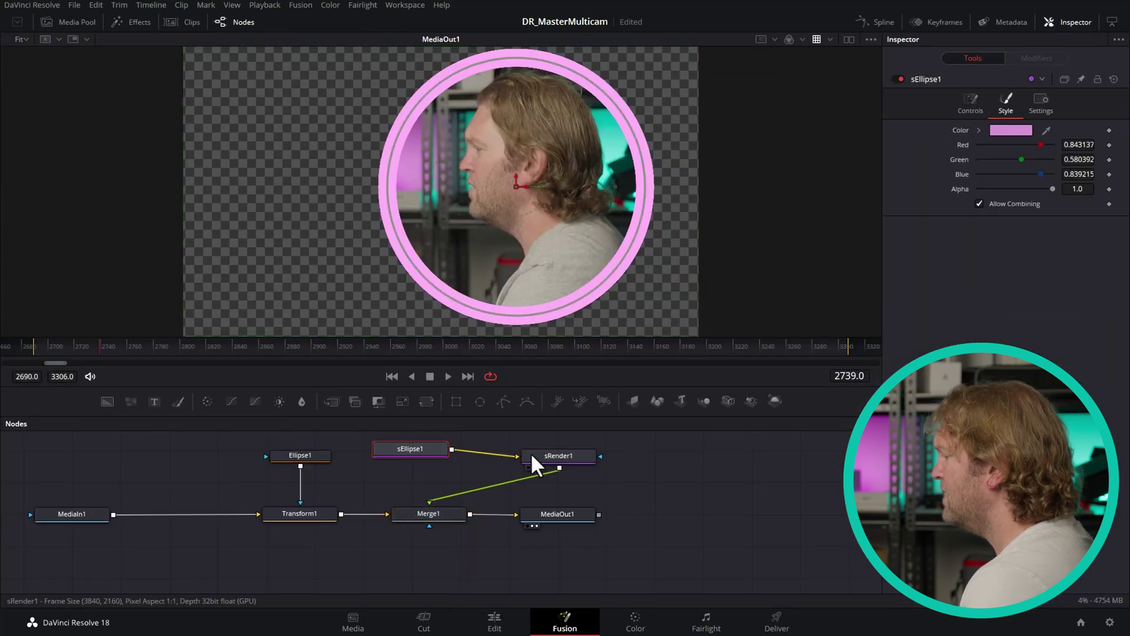
mouse_move(531, 452)
left_mouse_down()
mouse_move(498, 447)
mouse_move(513, 454)
left_mouse_up()
left_click_drag(538, 514, 727, 510)
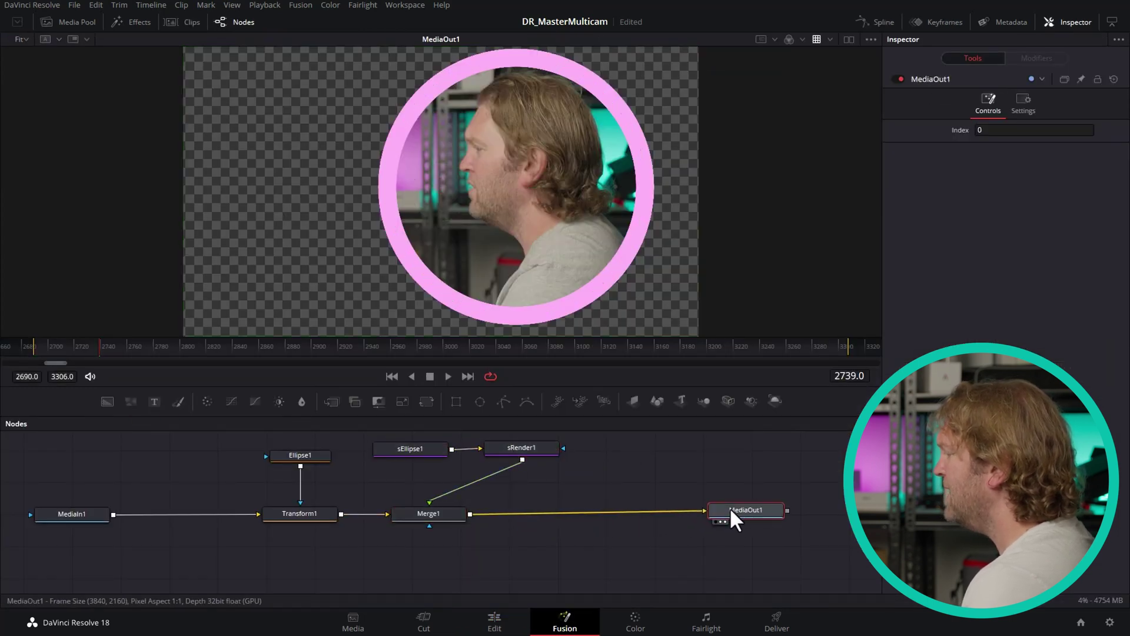
left_click(620, 474)
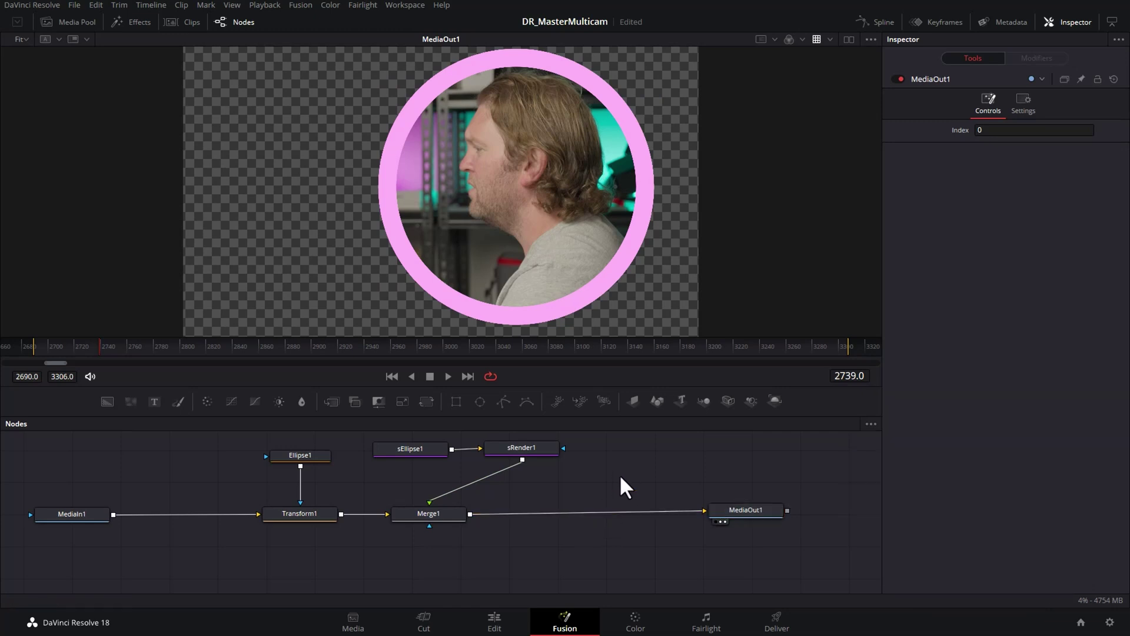
key("shift+space")
type("sRendertransform")
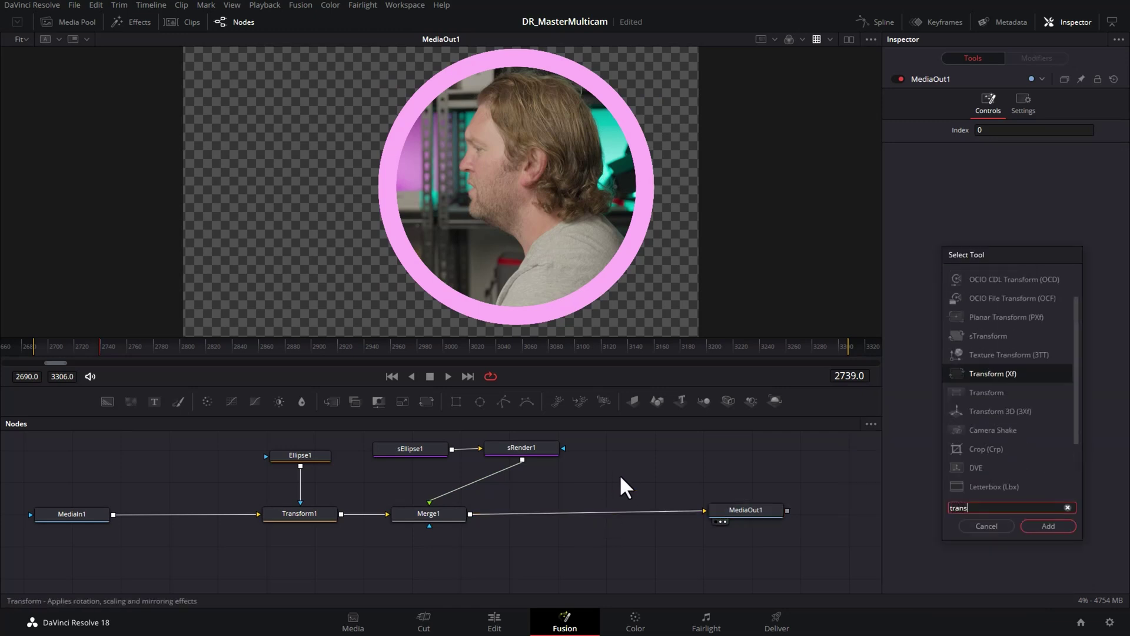
Insert a Transform node (Transform2) on the link between Merge1 and MediaOut1.
left_click(1036, 523)
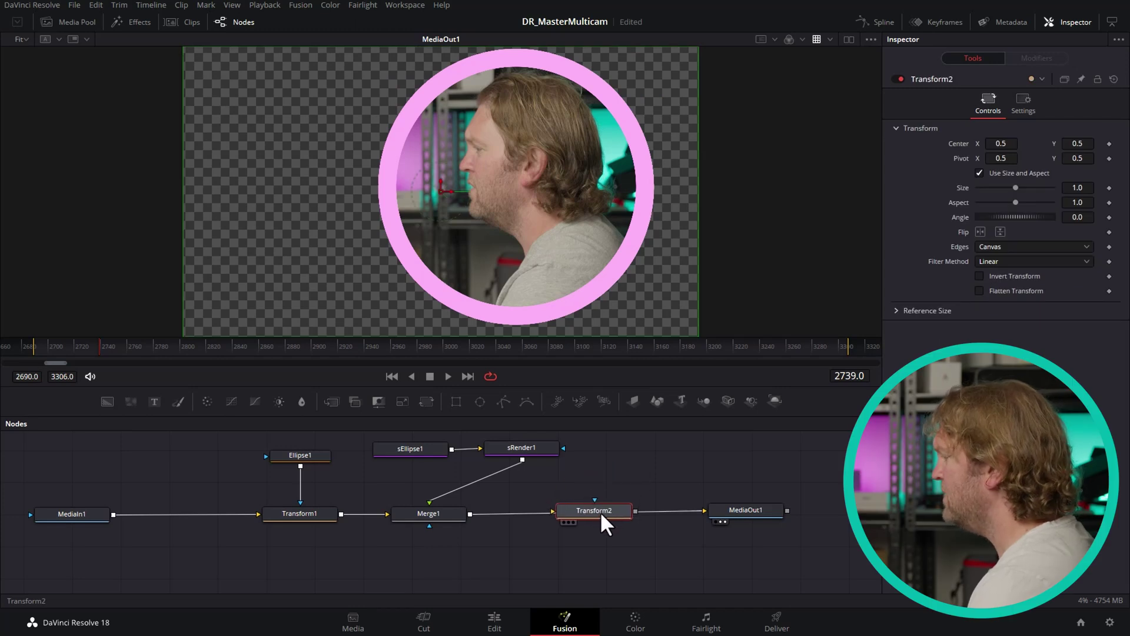
left_click(603, 515)
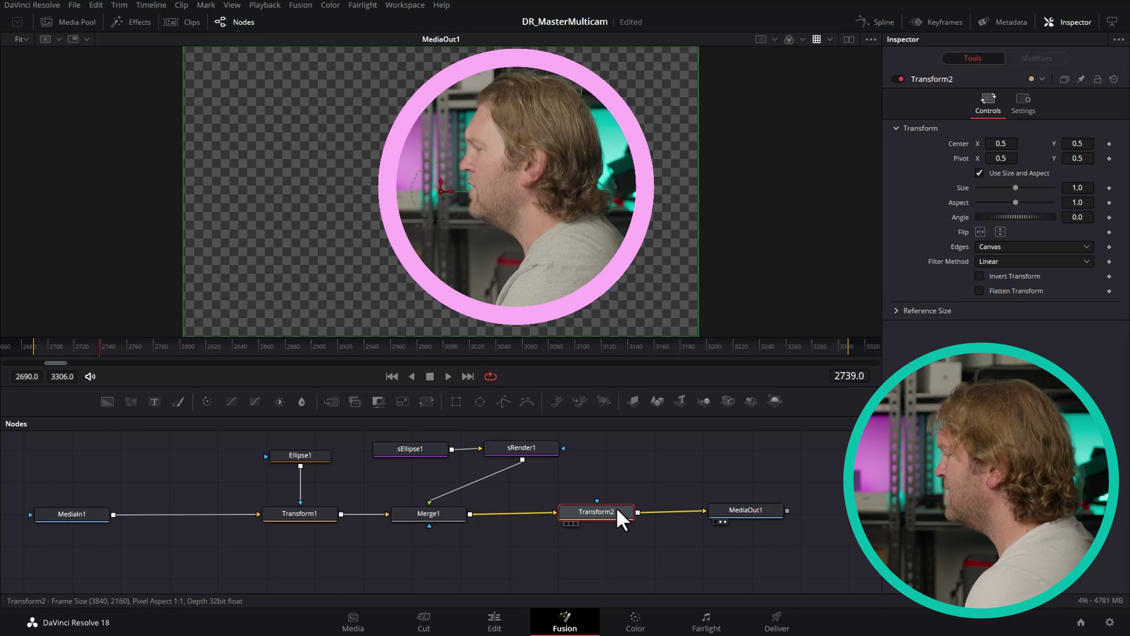
left_click(745, 512)
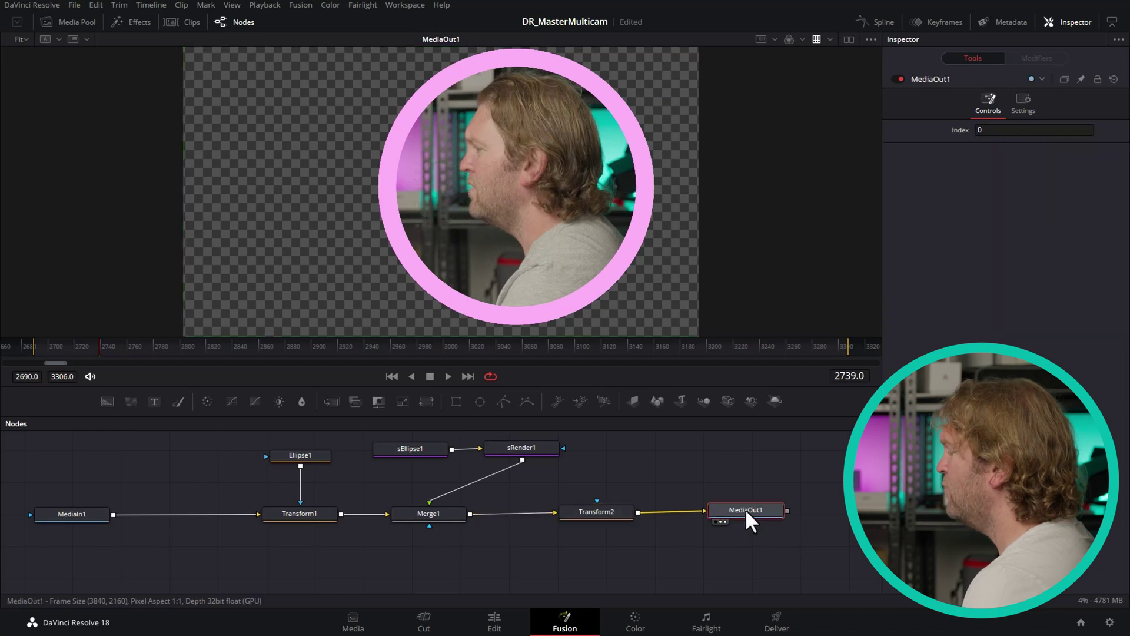
left_click(594, 509)
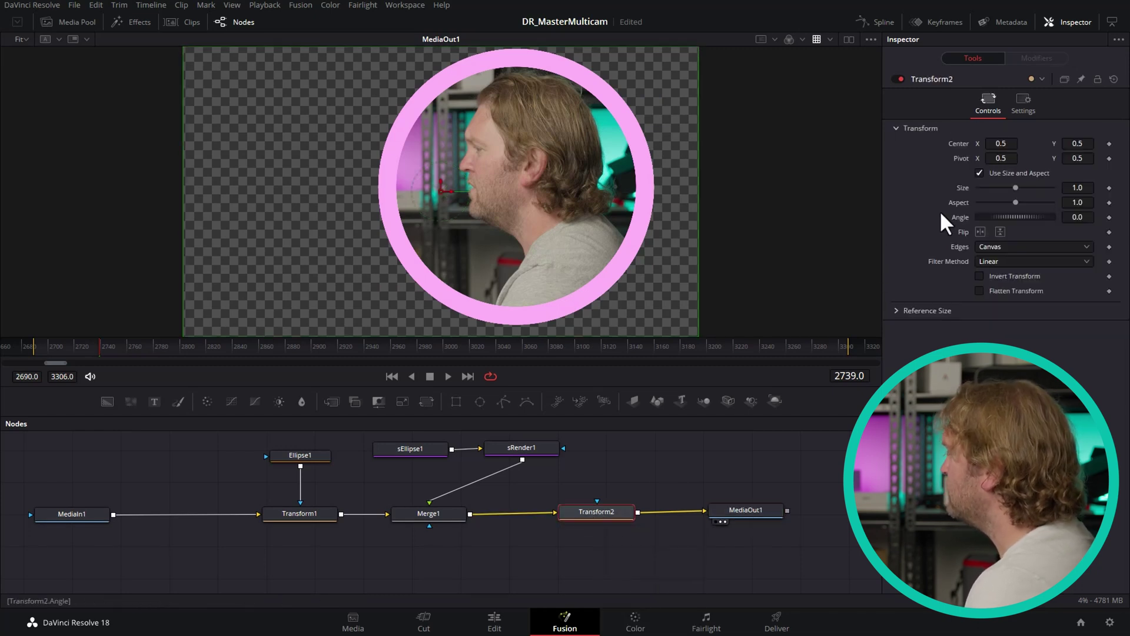
Shrink the pink-ringed face to size 0.38 and move it to the bottom-right corner.
left_click_drag(1013, 184, 991, 190)
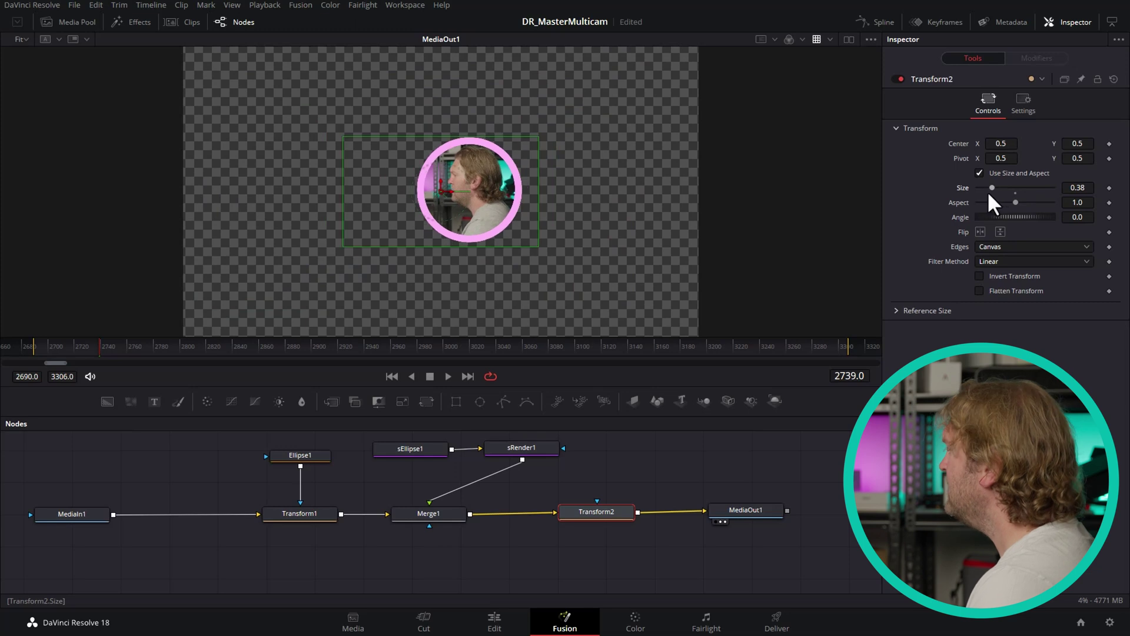
left_click_drag(1002, 147, 1083, 144)
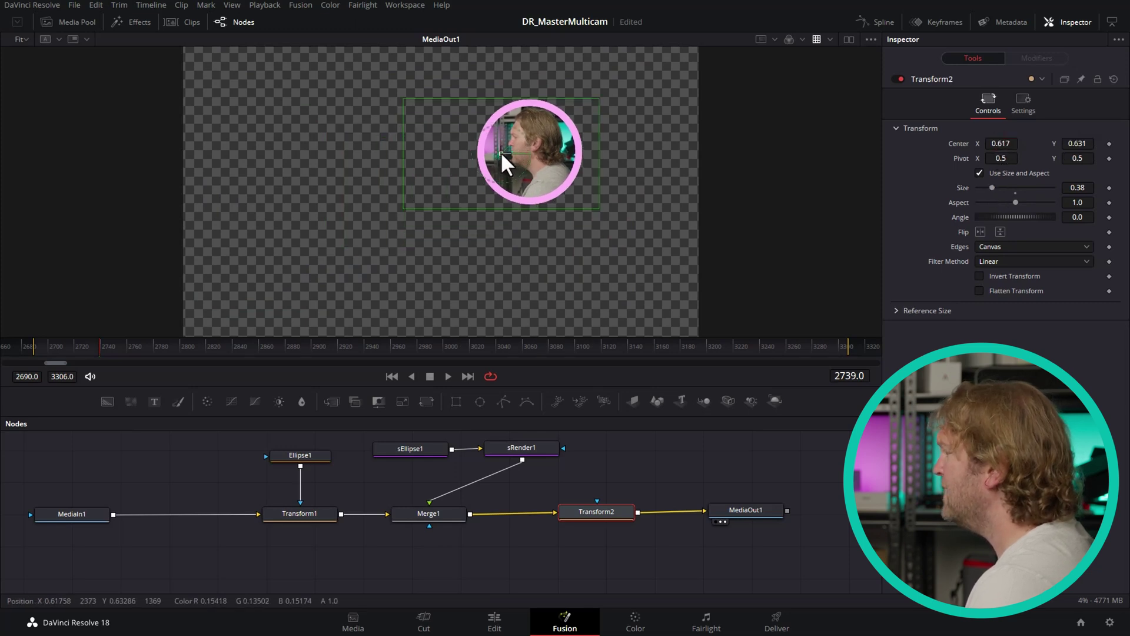
left_click_drag(503, 152, 606, 274)
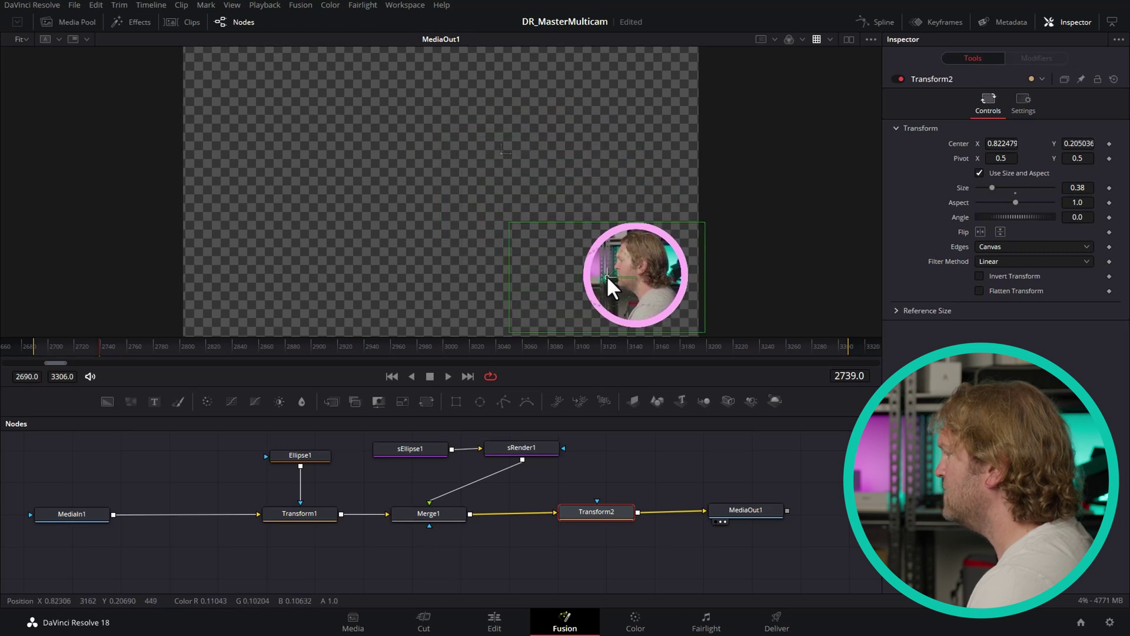
Switch to the Edit page to preview the small ringed face over the screen recording.
left_click(493, 626)
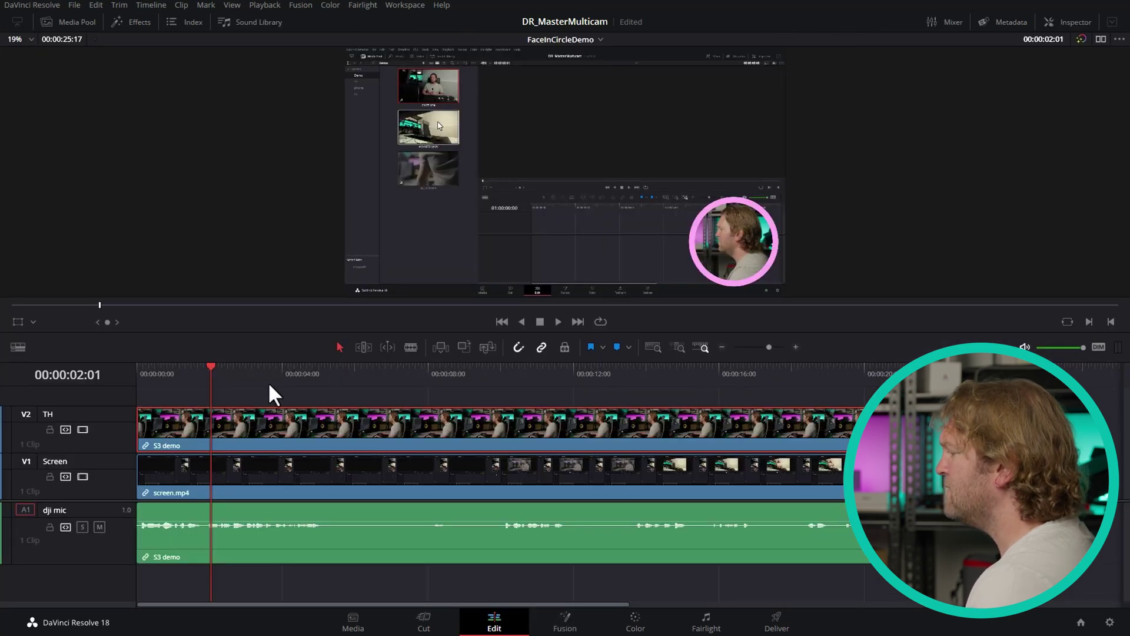